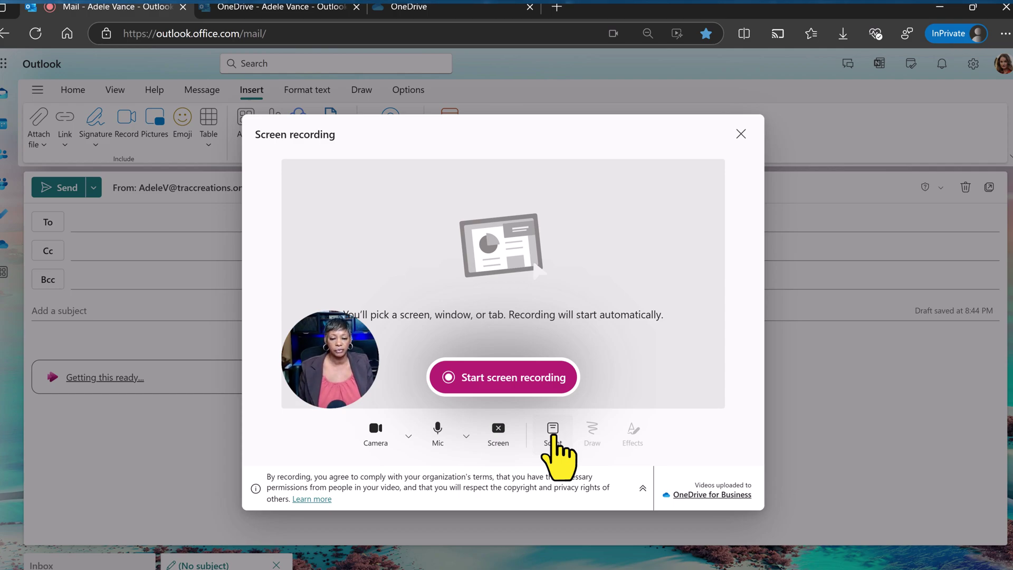
Step: Open the teleprompter script and enter "Tip 1" and "Tip 2" on separate lines
click(553, 437)
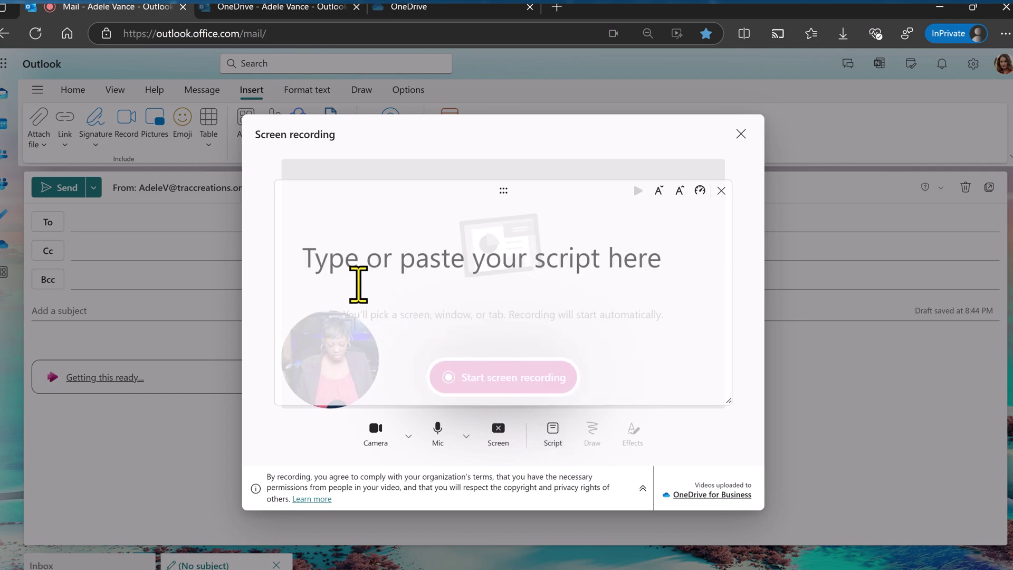
text(Tip 1)
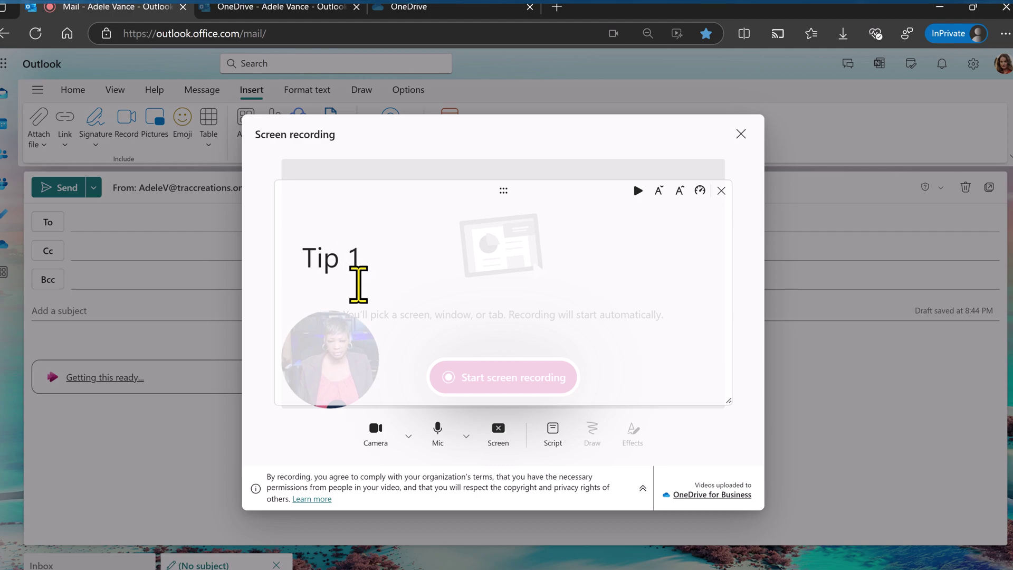
text(Tip 2)
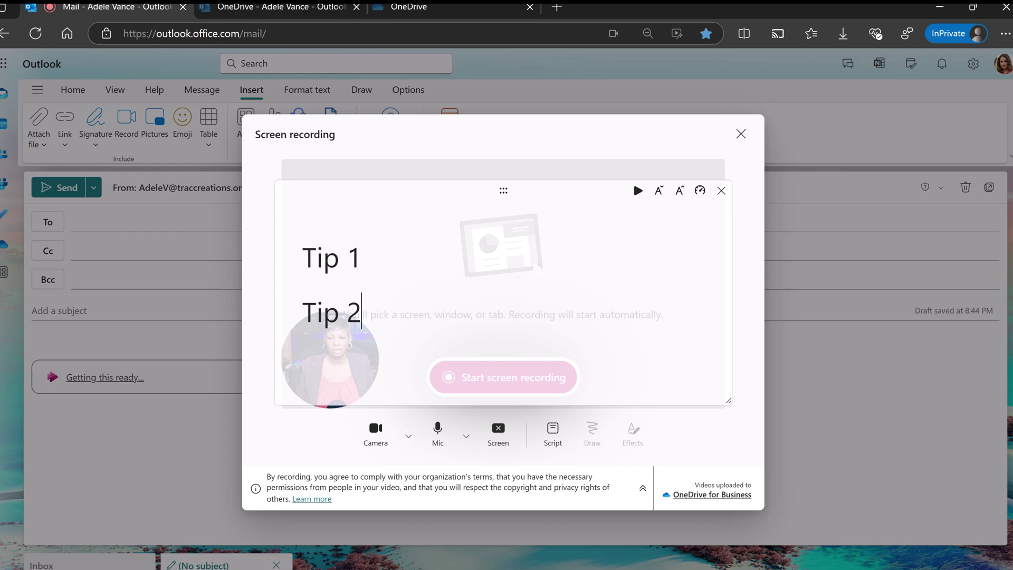
Step: Copy the two tip lines and paste them repeatedly on new lines to lengthen the script
key(ctrl+a)
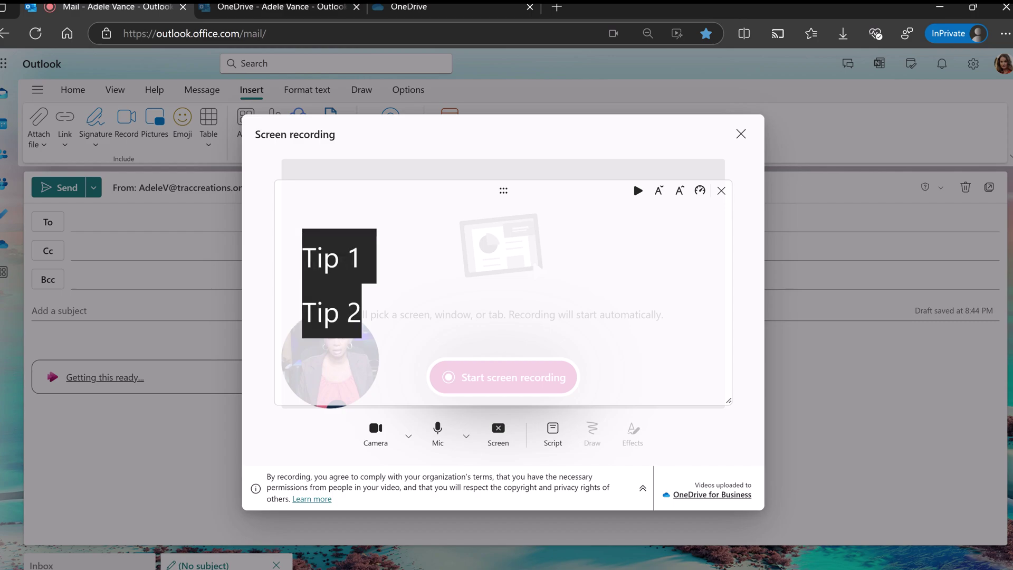
key(ctrl+c)
key(Right)
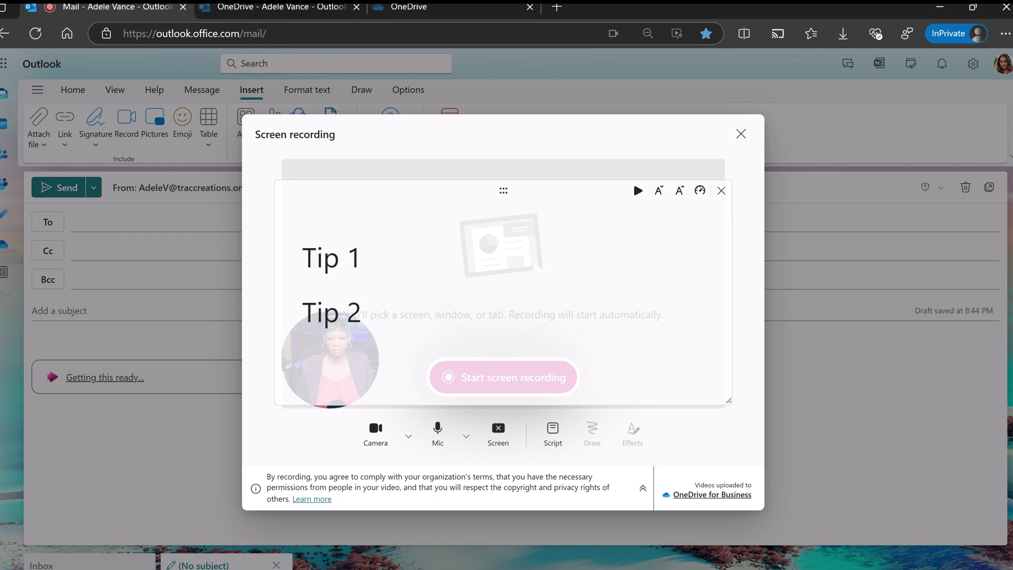
key(Return)
key(ctrl+v)
key(Return)
key(ctrl+v)
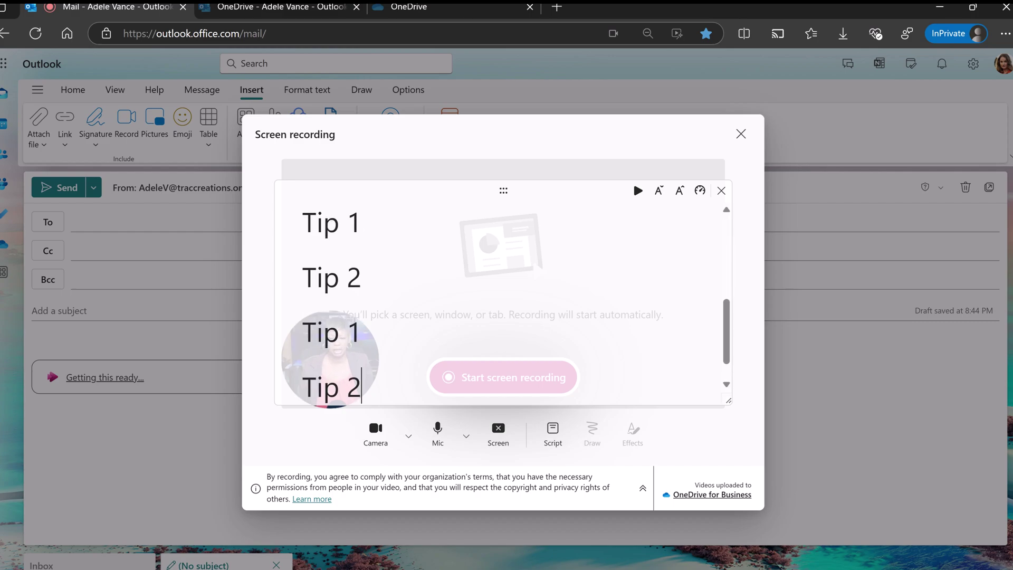
key(Return)
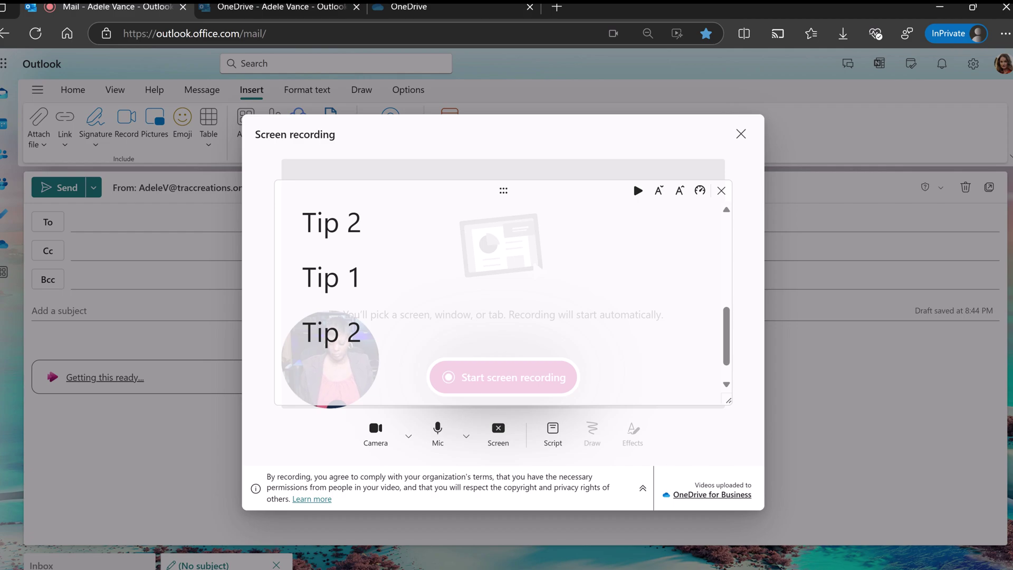
key(ctrl+v)
scroll(504, 301, up, 5)
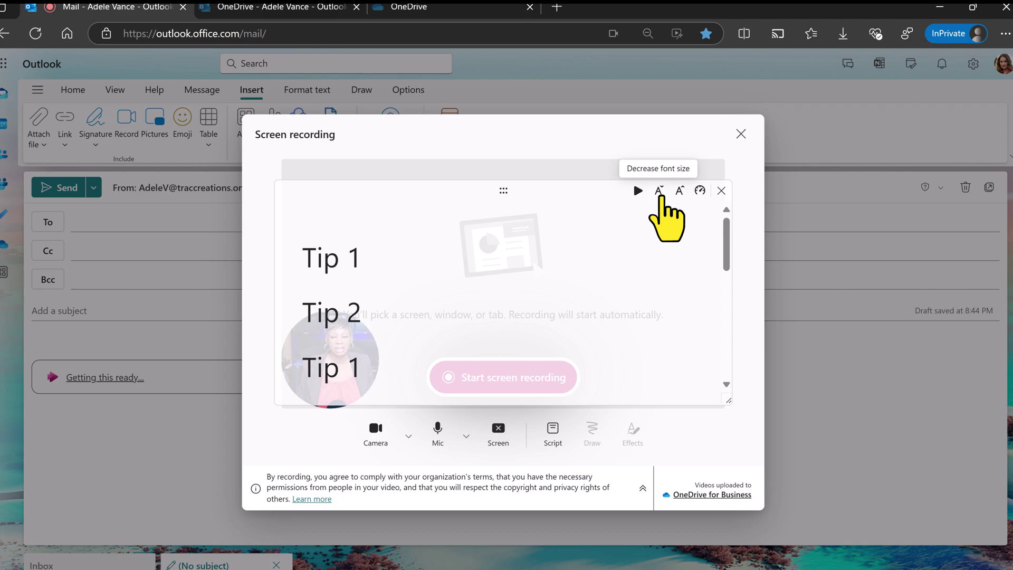
Step: Decrease the script's font size by three steps and increase it again by two steps
click(660, 191)
click(660, 191)
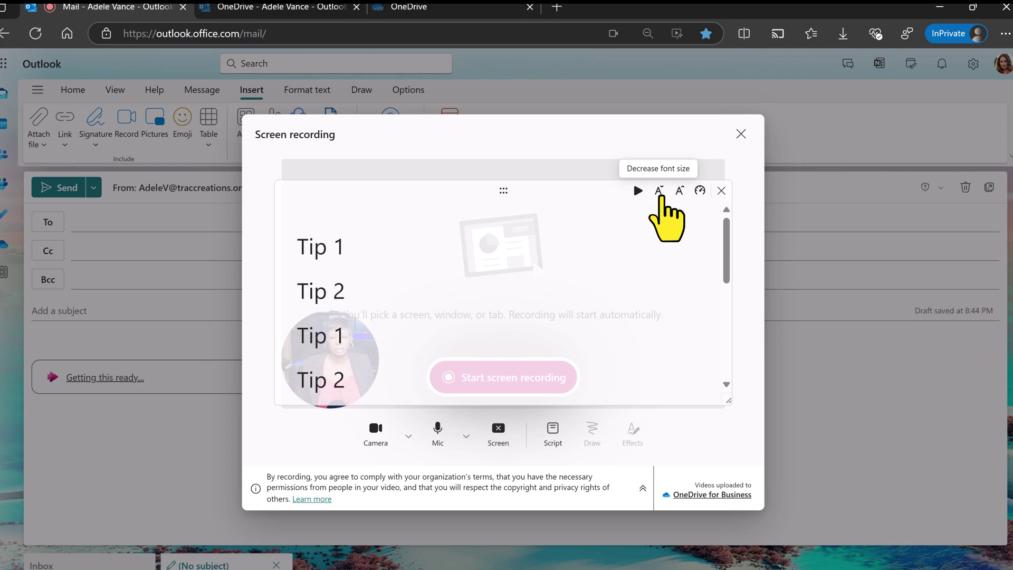
click(660, 192)
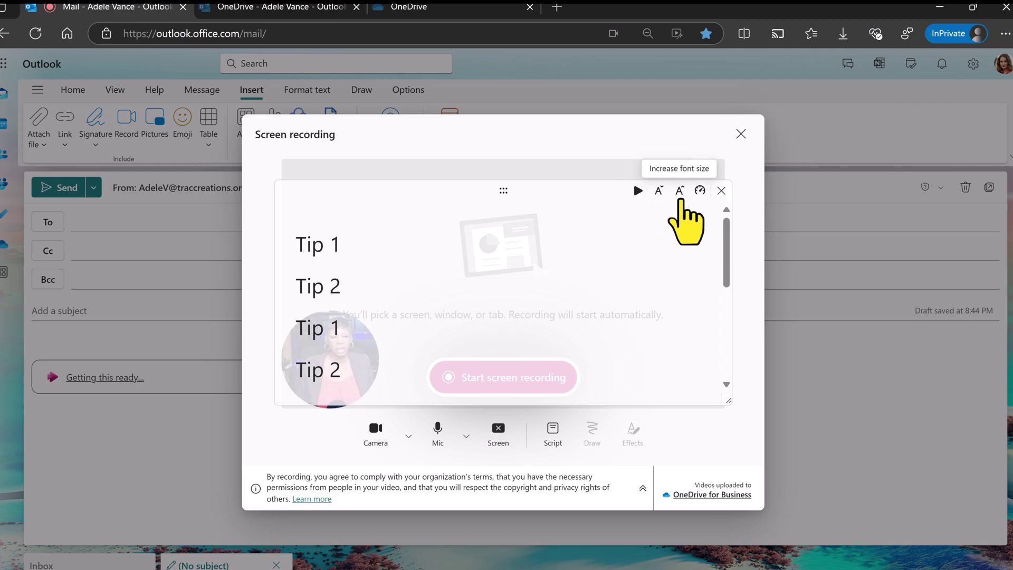
click(681, 192)
click(681, 192)
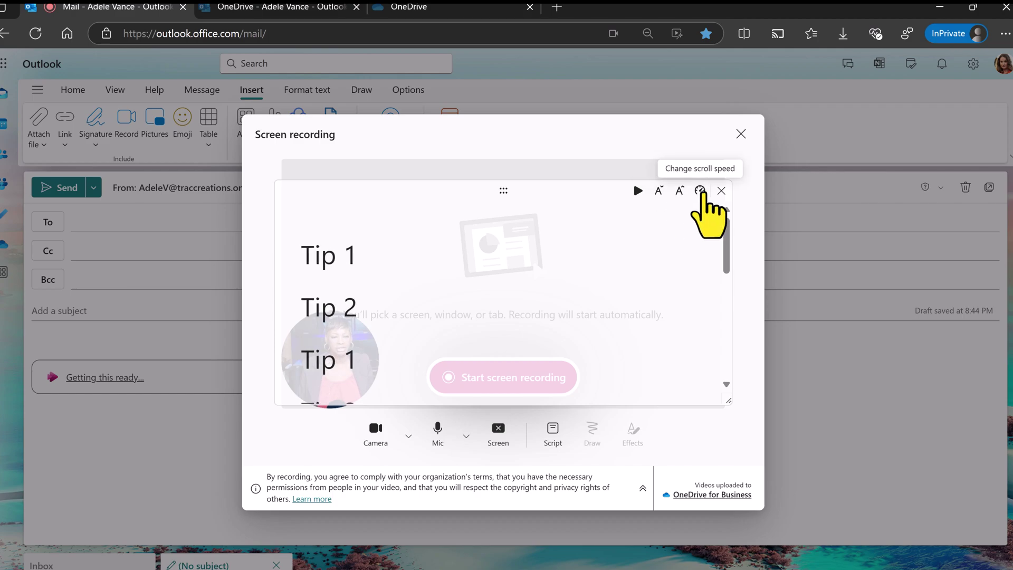
Step: Raise the script's scroll speed slightly, and play the scrolling script briefly before pausing it
click(700, 191)
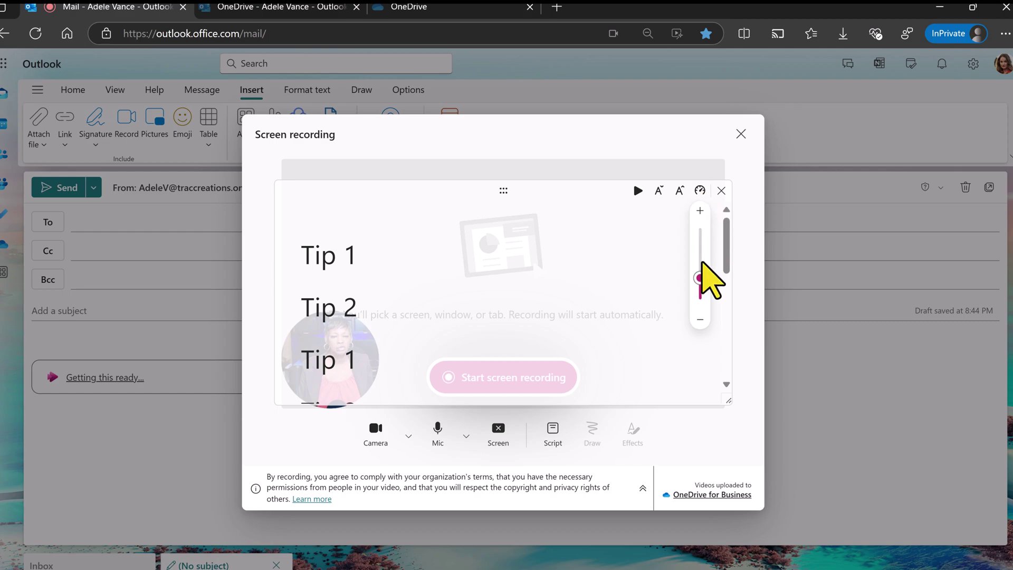
mouse_move(700, 272)
drag(700, 272, 700, 268)
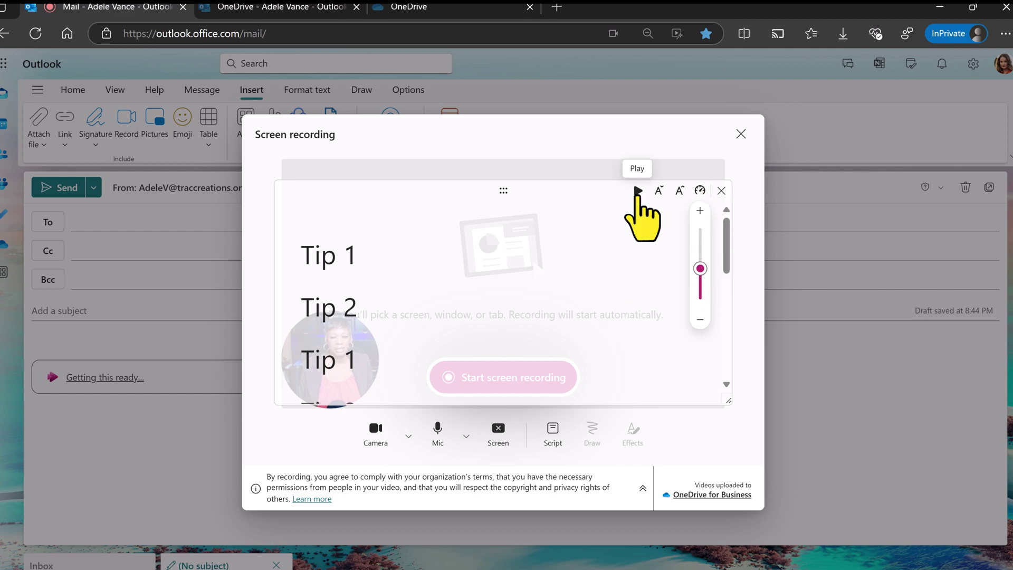
click(638, 191)
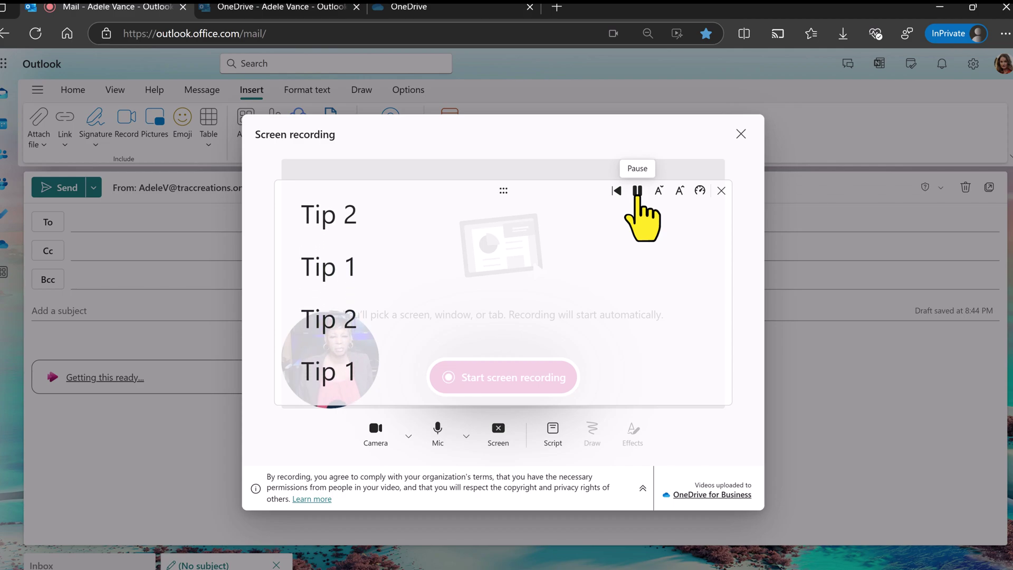
click(638, 191)
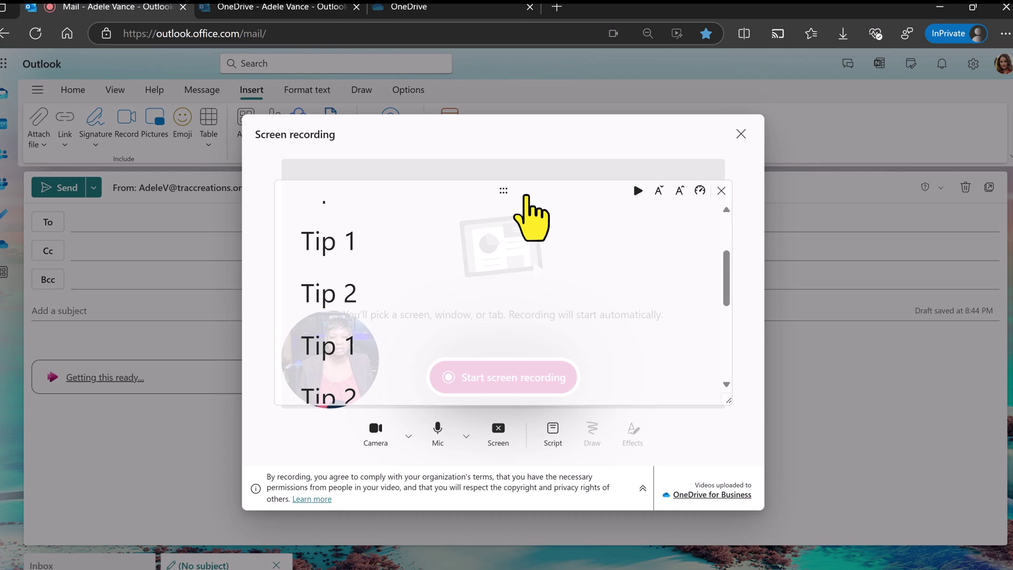
Step: Move the script window lower over the recording preview and close it
drag(507, 180, 472, 252)
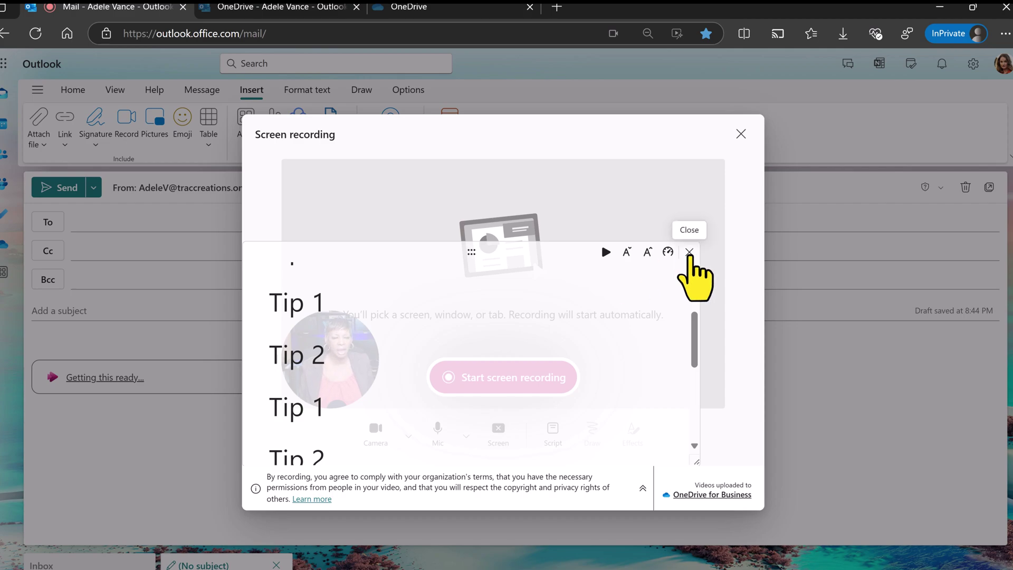
click(689, 252)
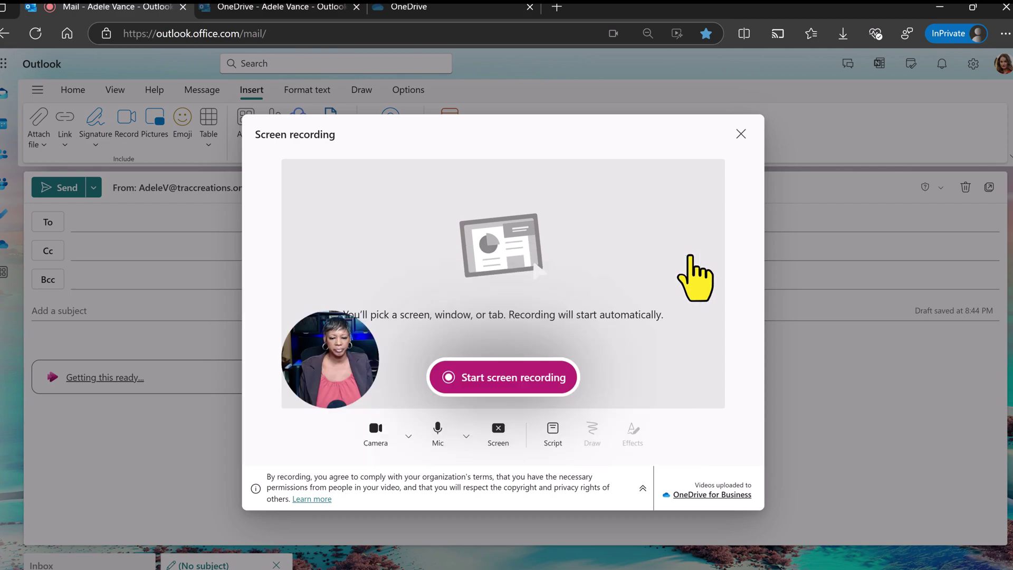
Step: Toggle the screen option off and back on, and start a screen recording that shares the entire Screen 2
click(498, 430)
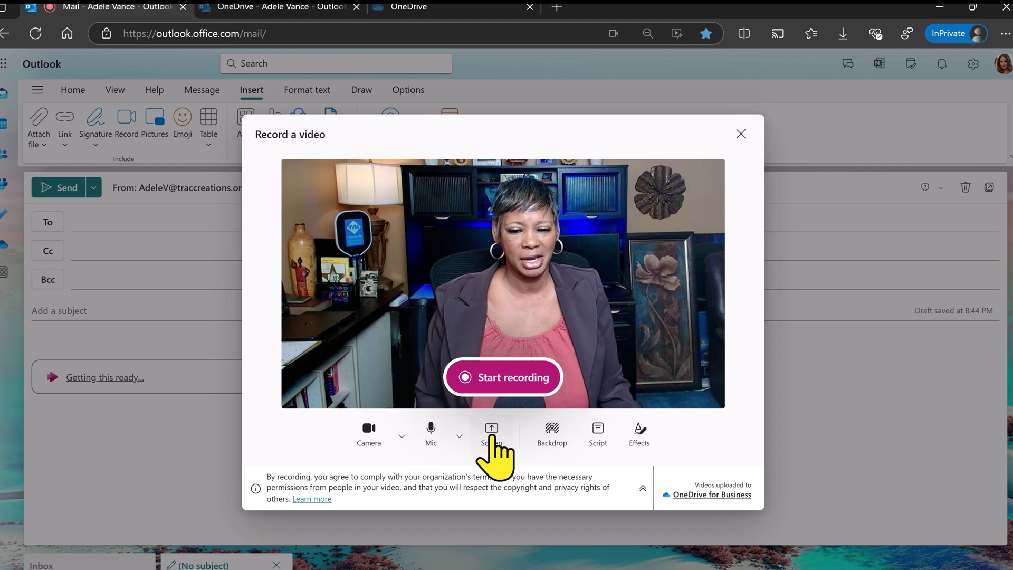
click(491, 430)
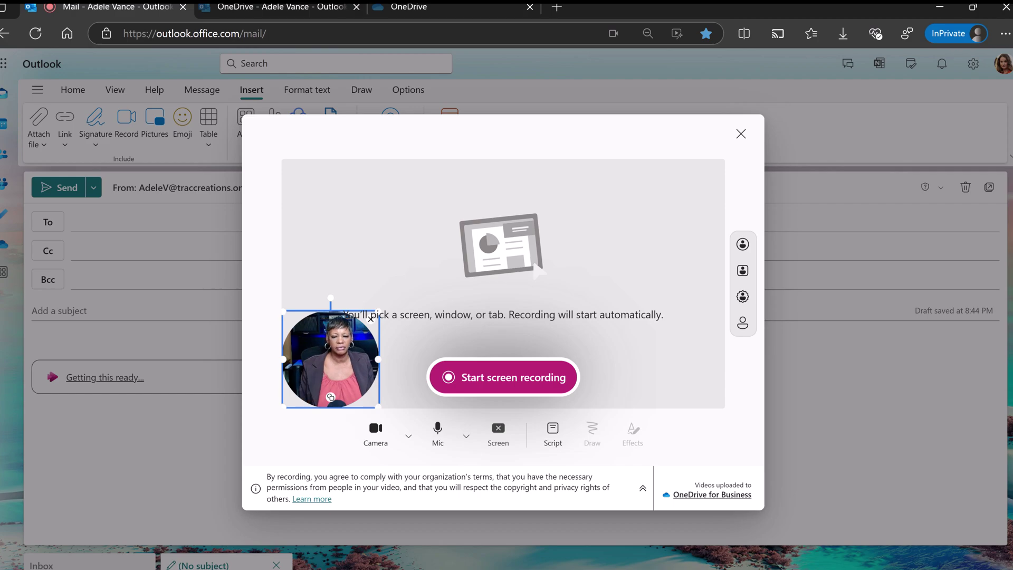
click(485, 382)
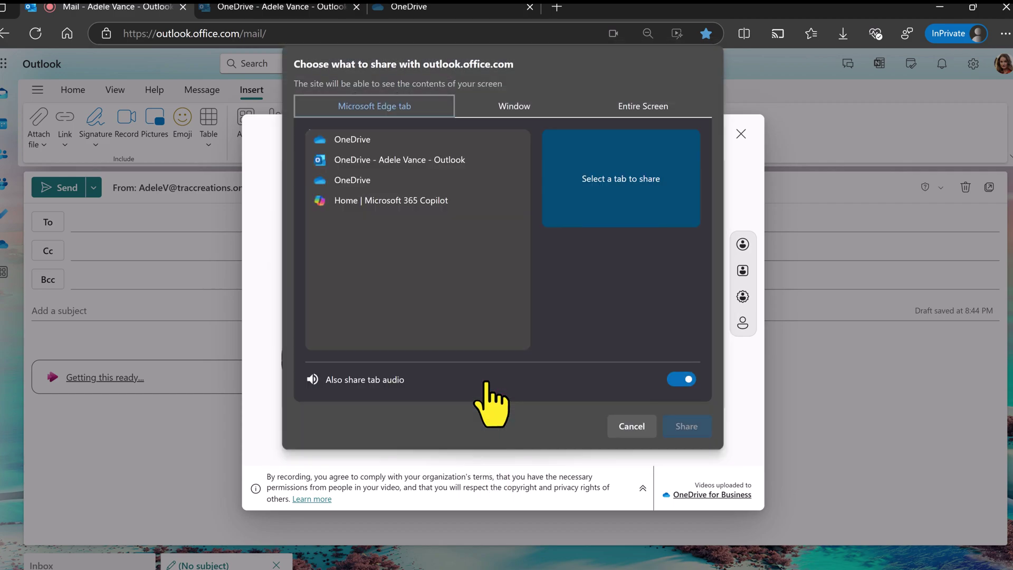
click(636, 105)
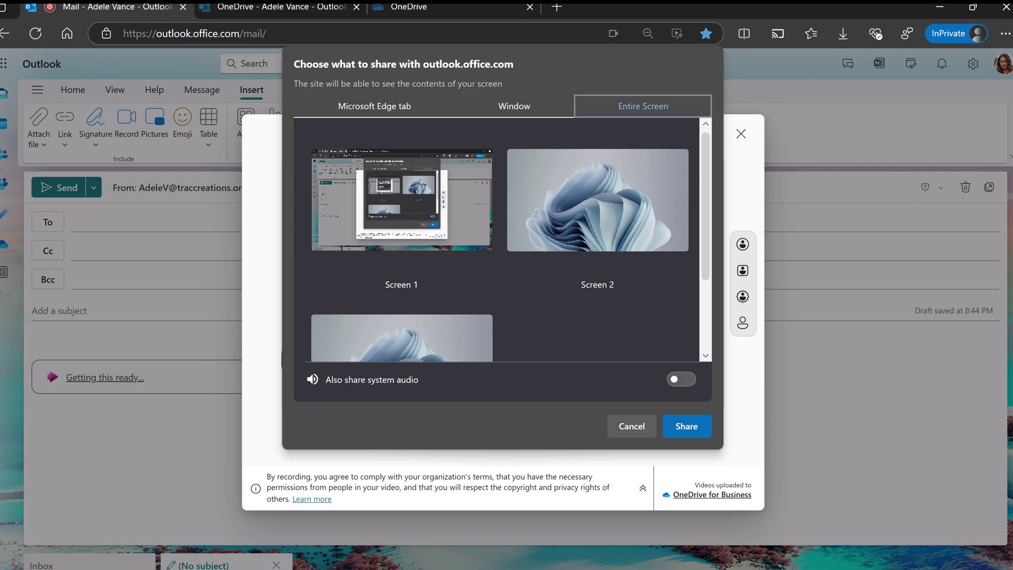
click(607, 232)
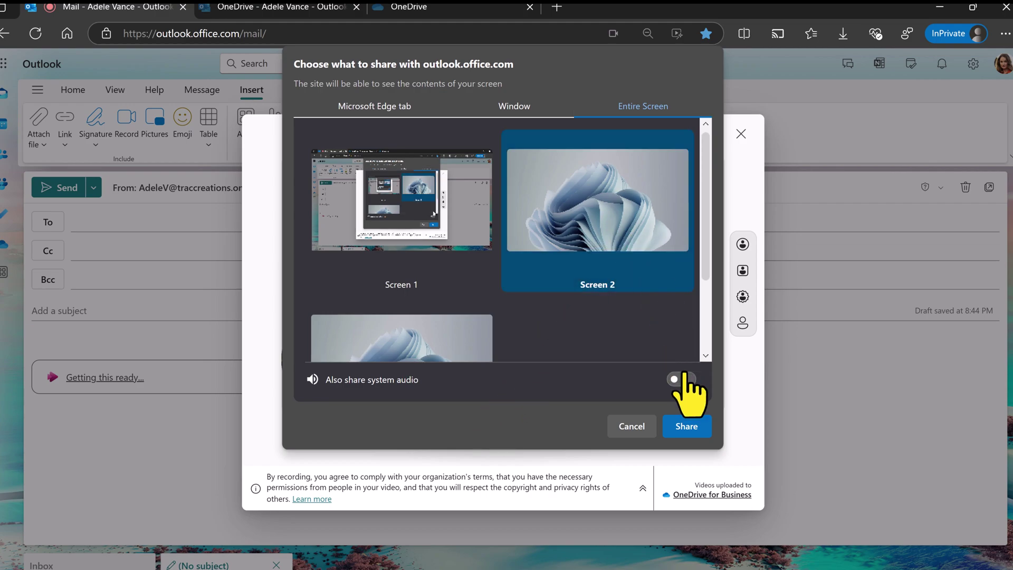
click(686, 426)
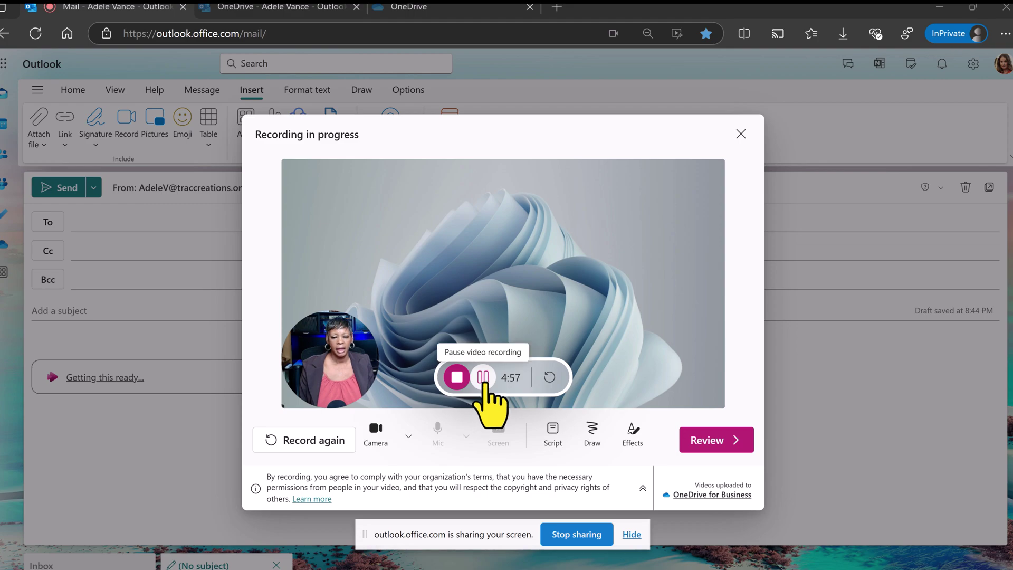
Step: Pause the screen recording and resume it
click(483, 380)
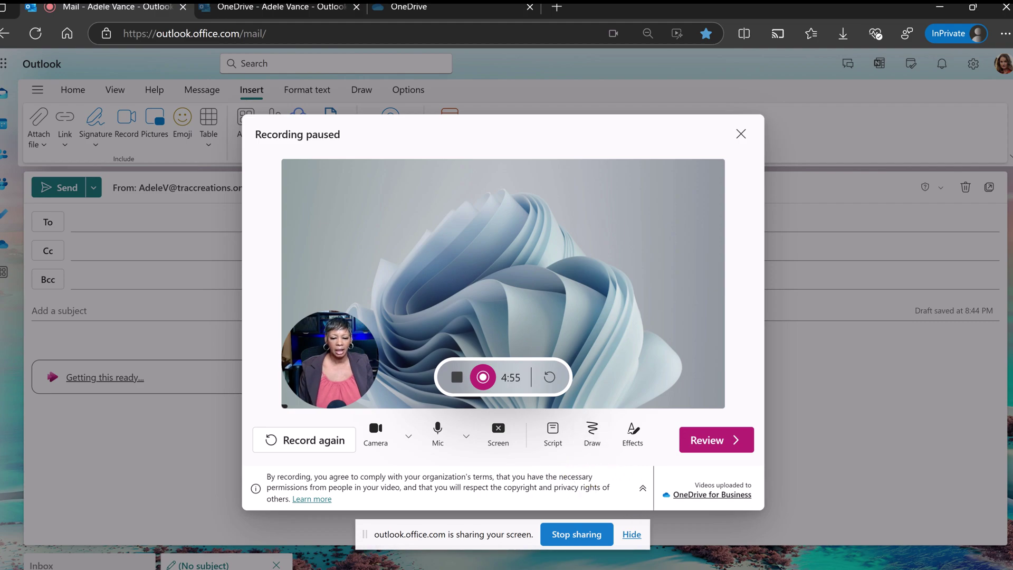
click(483, 378)
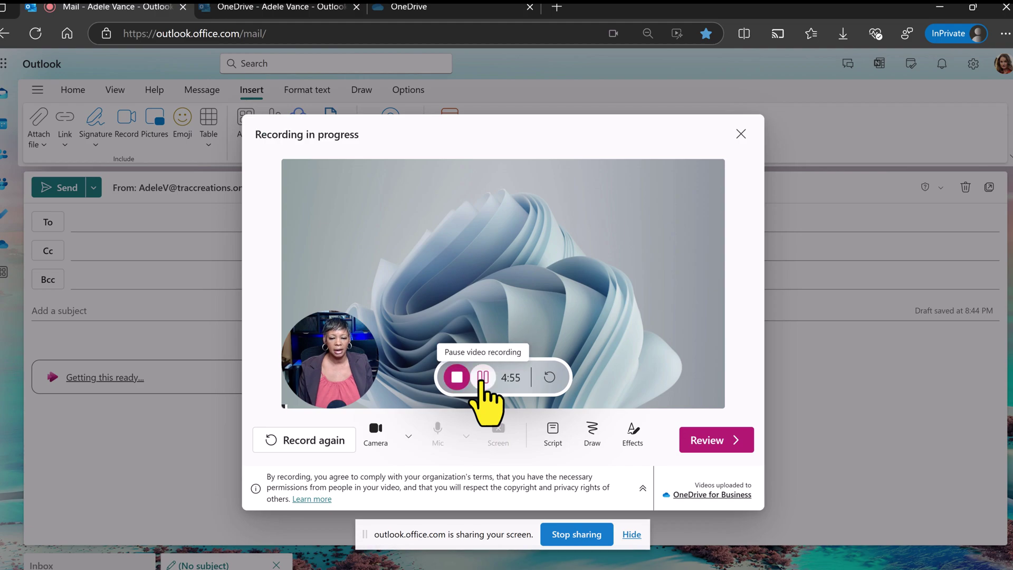
Step: Draw a freehand light-blue loop in the upper-right area of the shared screen, using a pen thickness of 22px
click(593, 440)
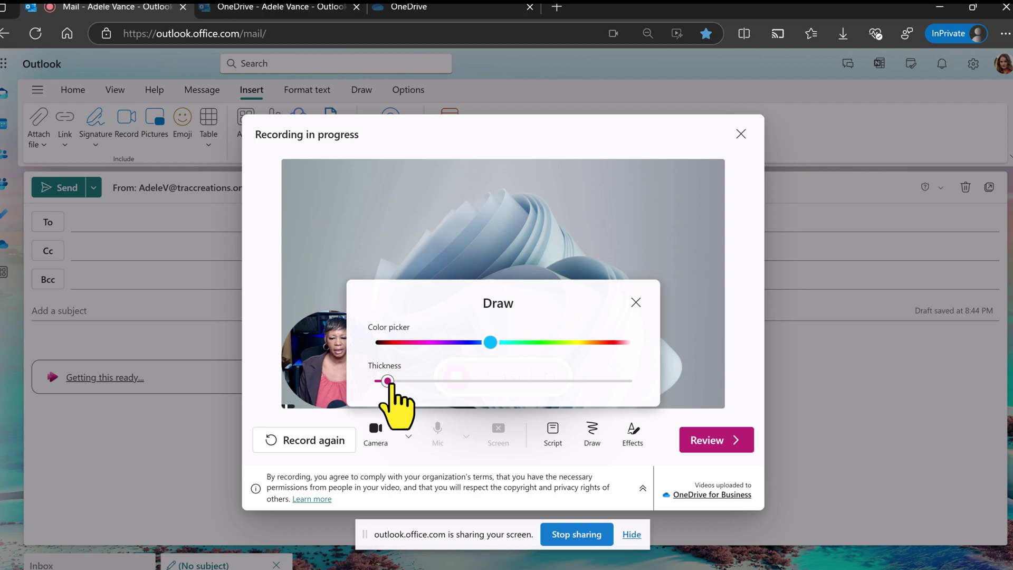
drag(387, 380, 465, 381)
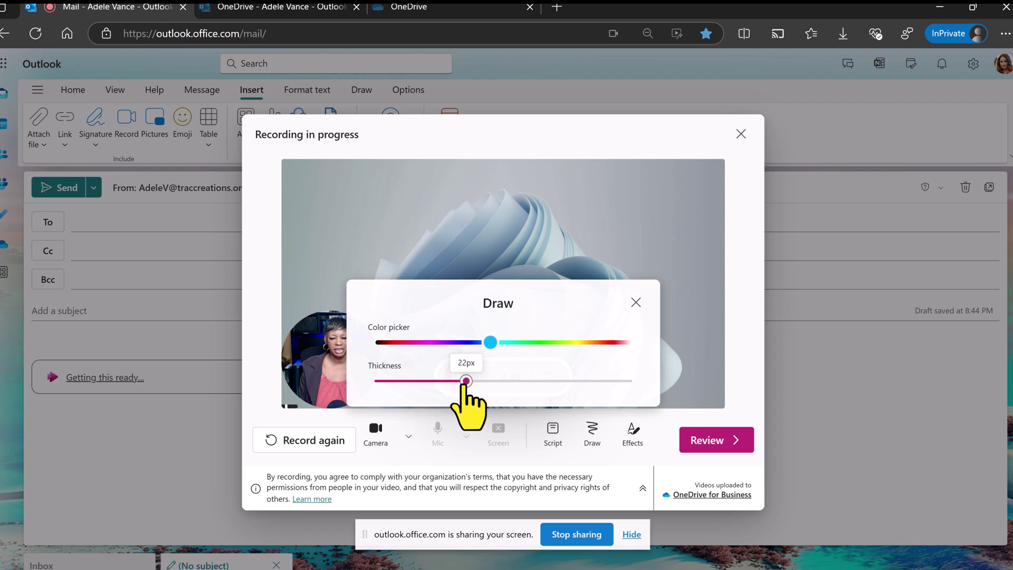
mouse_move(571, 169)
mouse_down()
mouse_move(585, 208)
mouse_move(679, 185)
mouse_move(574, 160)
mouse_up()
click(592, 440)
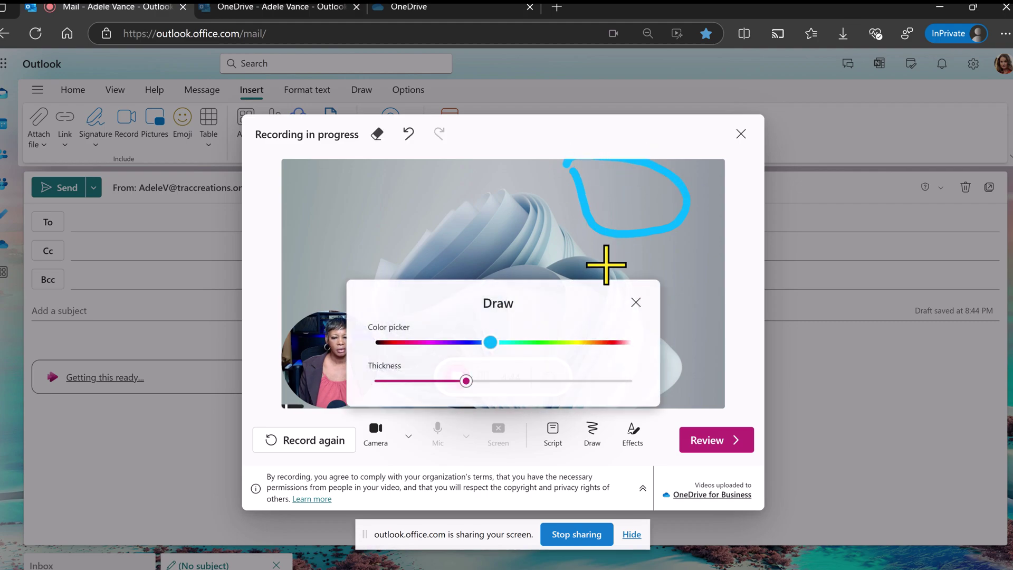
click(640, 226)
click(593, 436)
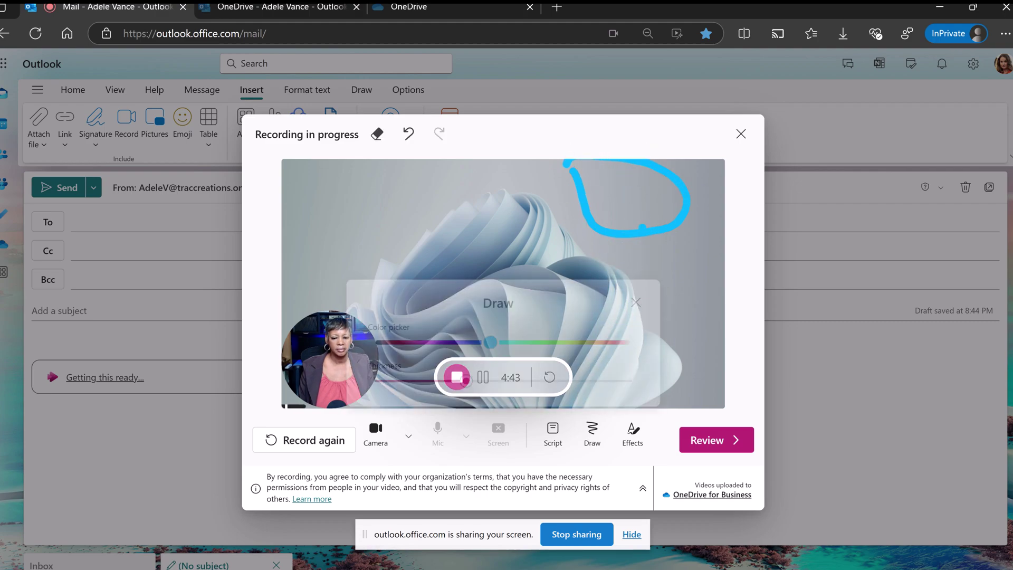
click(592, 436)
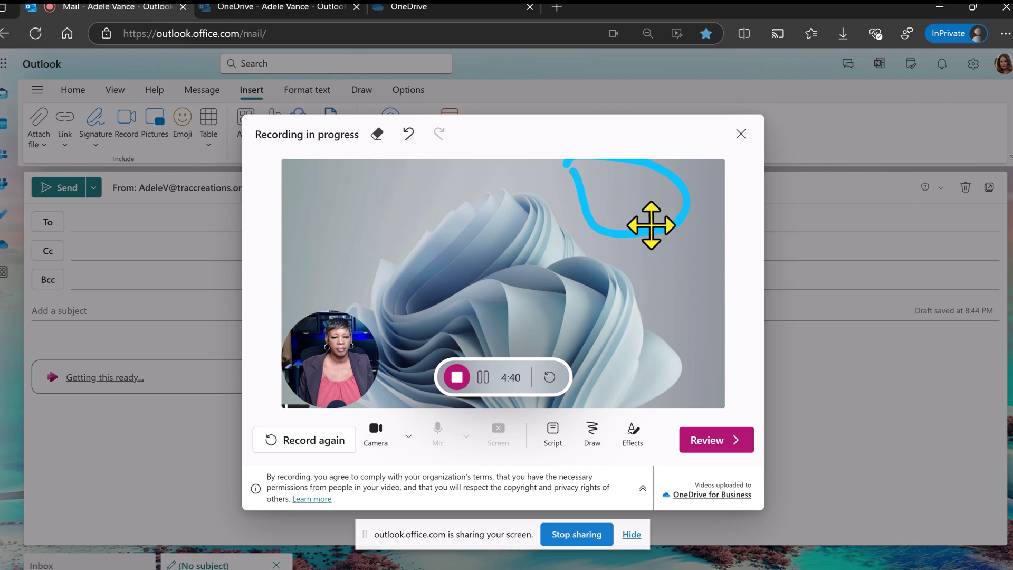
Step: Flip the drawn blue loop horizontally
click(651, 226)
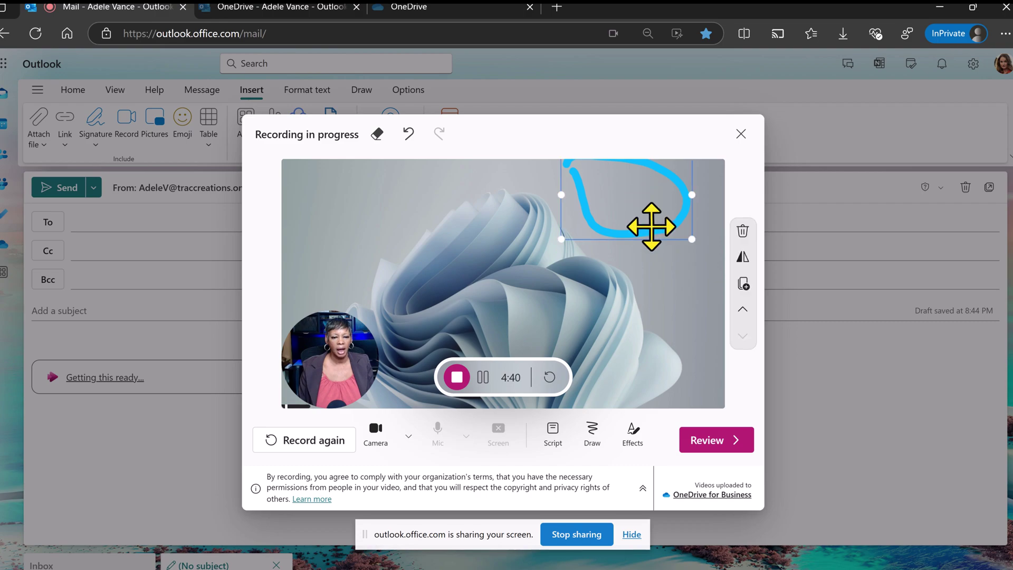
click(744, 257)
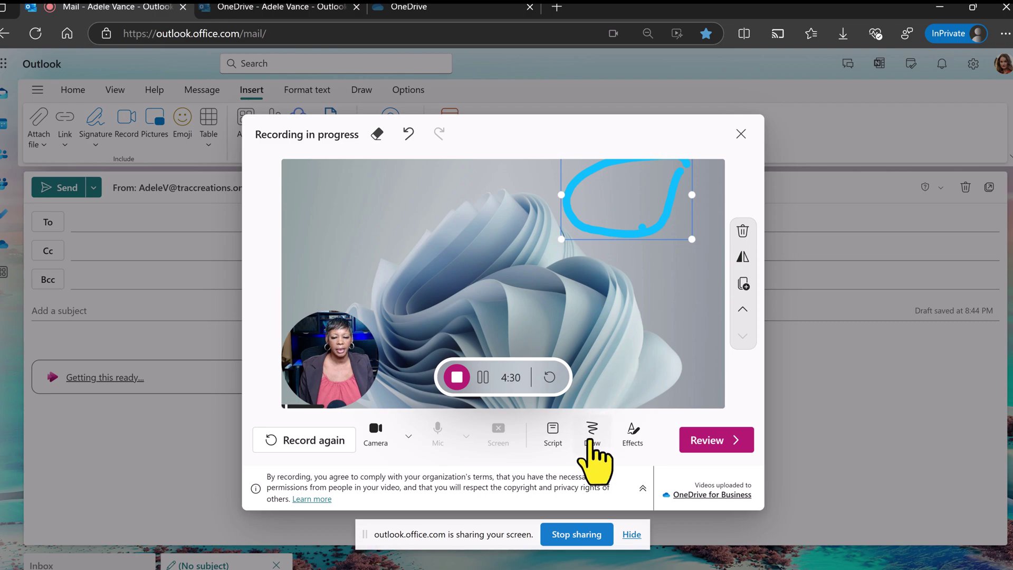
Step: Add a text effect reading "hello" over the recording
click(635, 443)
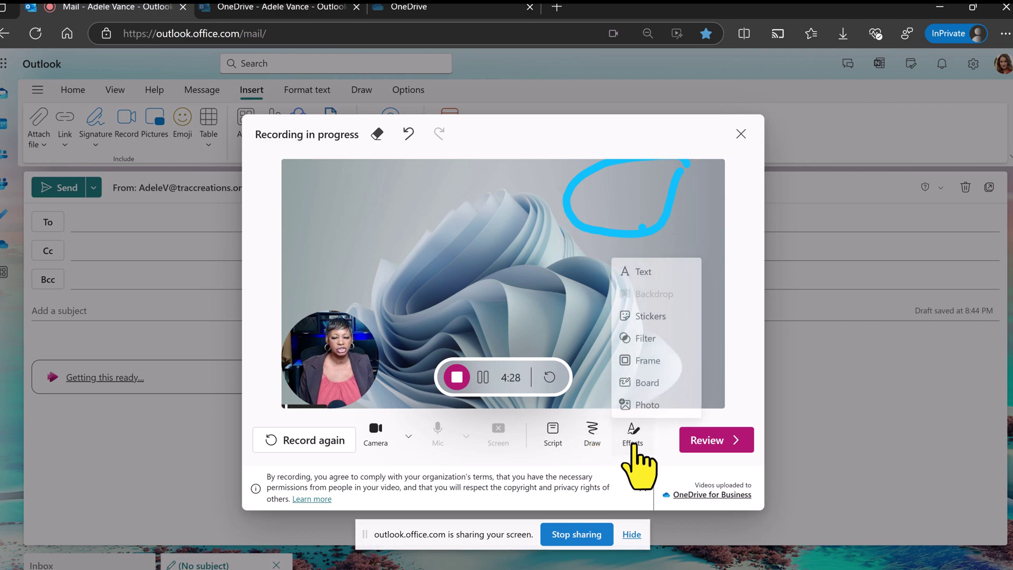
click(669, 271)
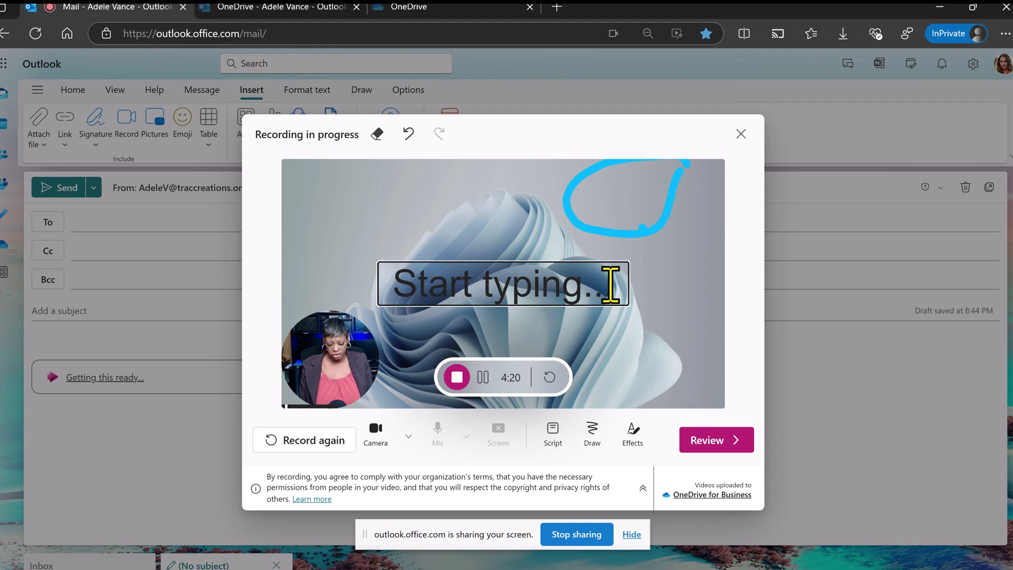
text(hello)
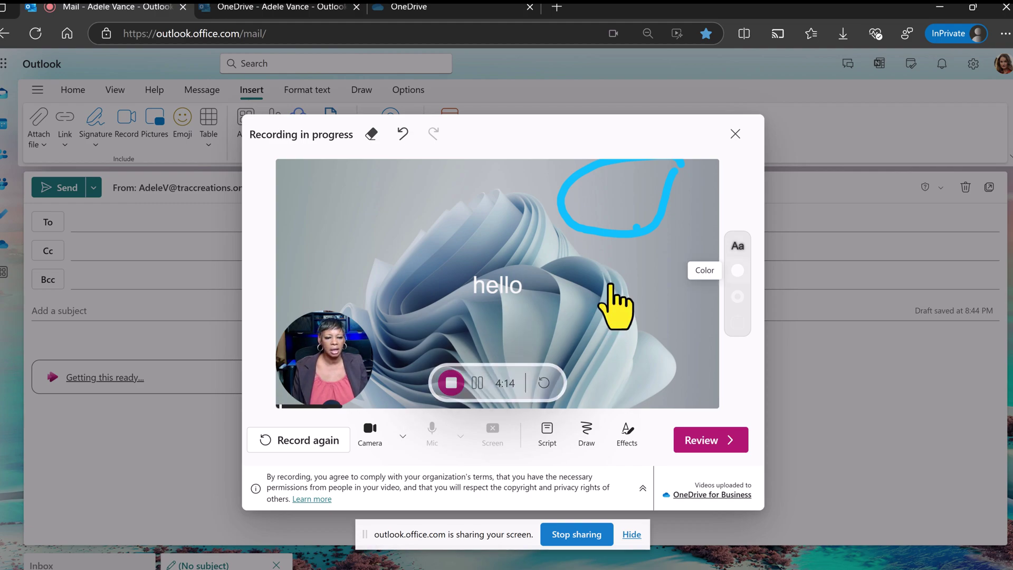
Step: Preview other colors on the "hello" text effect and set its color to black
click(737, 270)
click(474, 373)
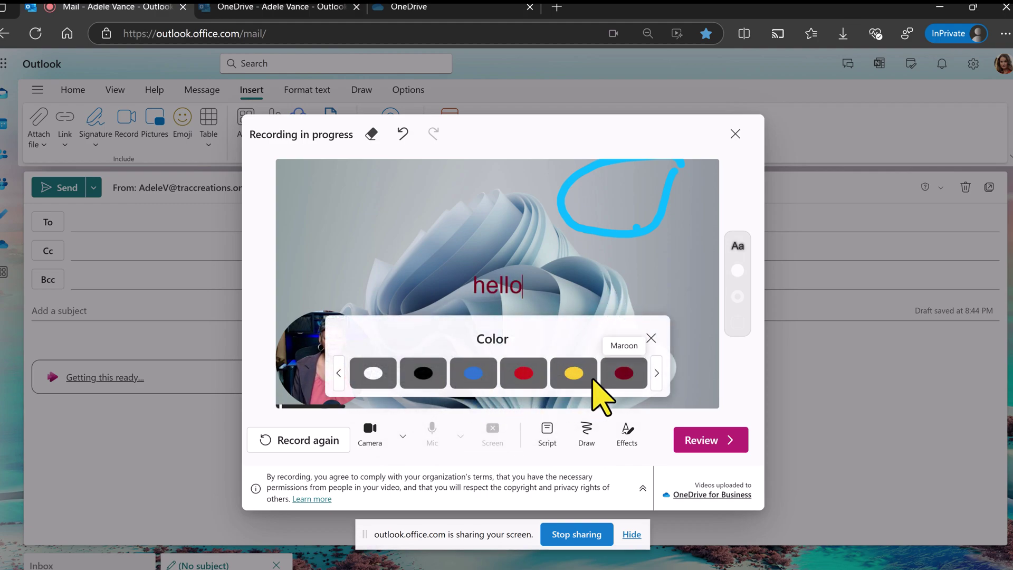
click(656, 373)
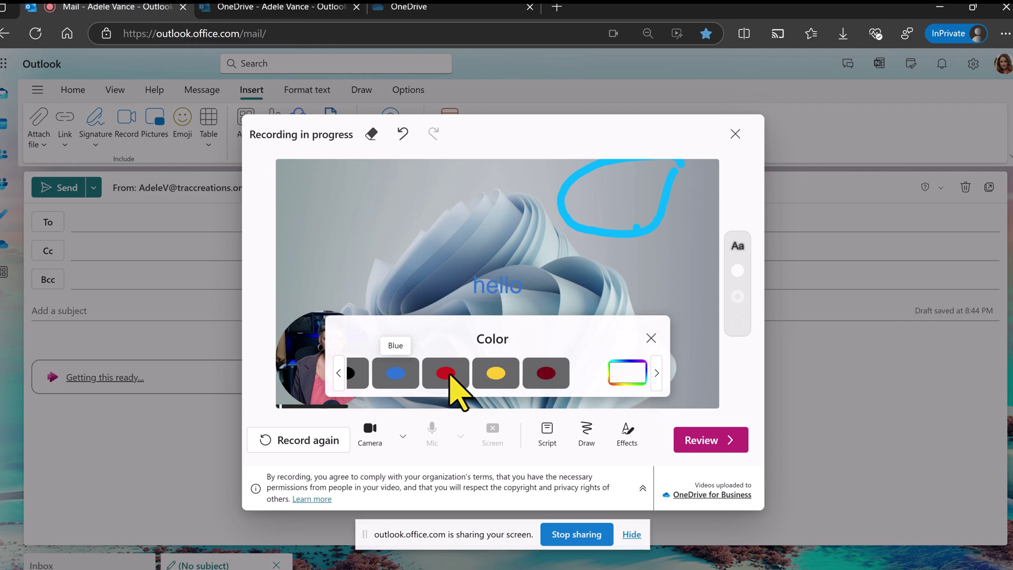
click(340, 374)
click(423, 376)
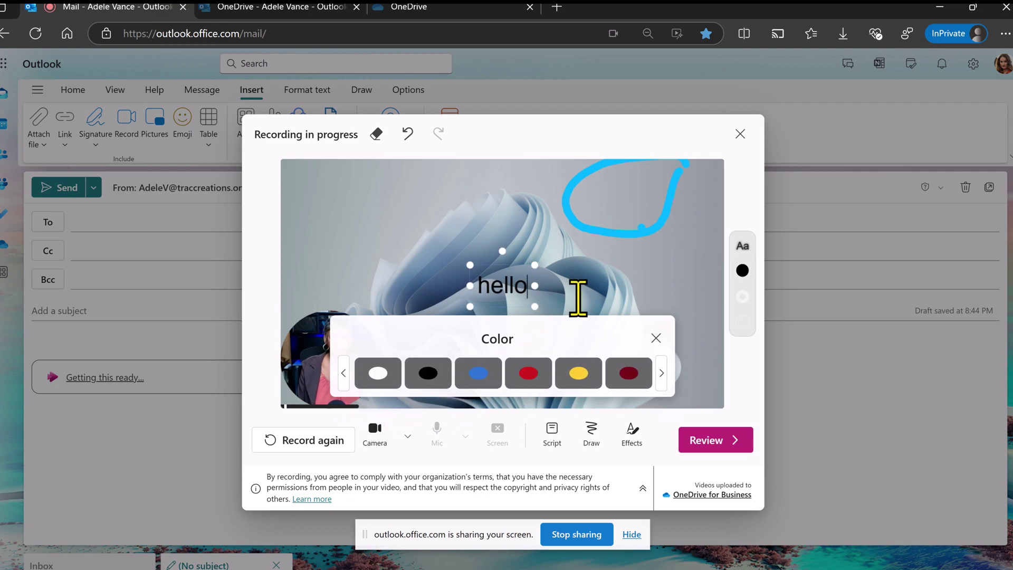
Step: Enlarge the "hello" text to roughly three times its size and move it to the center of the shared screen
drag(536, 307, 668, 371)
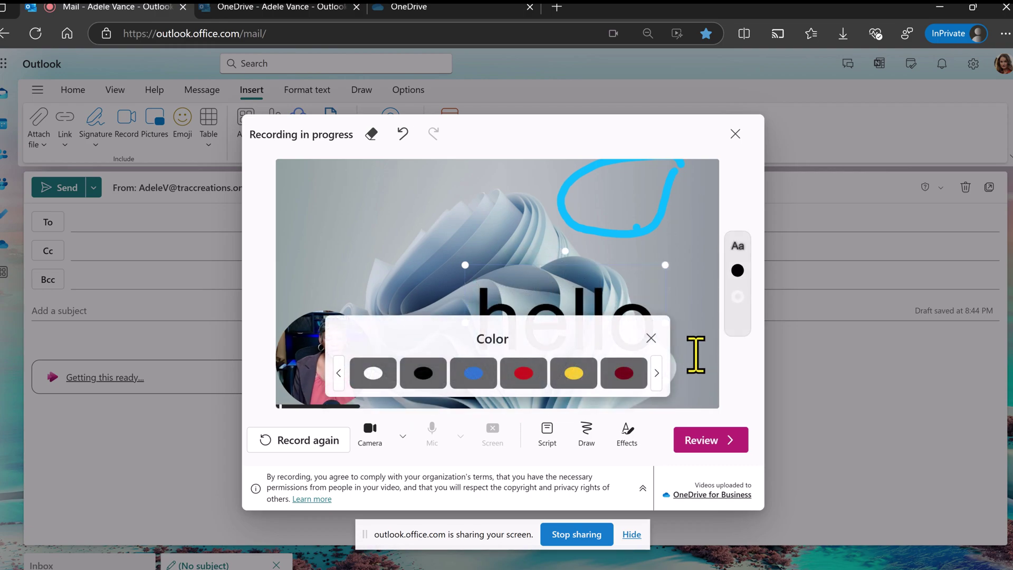
click(691, 375)
drag(629, 342, 561, 320)
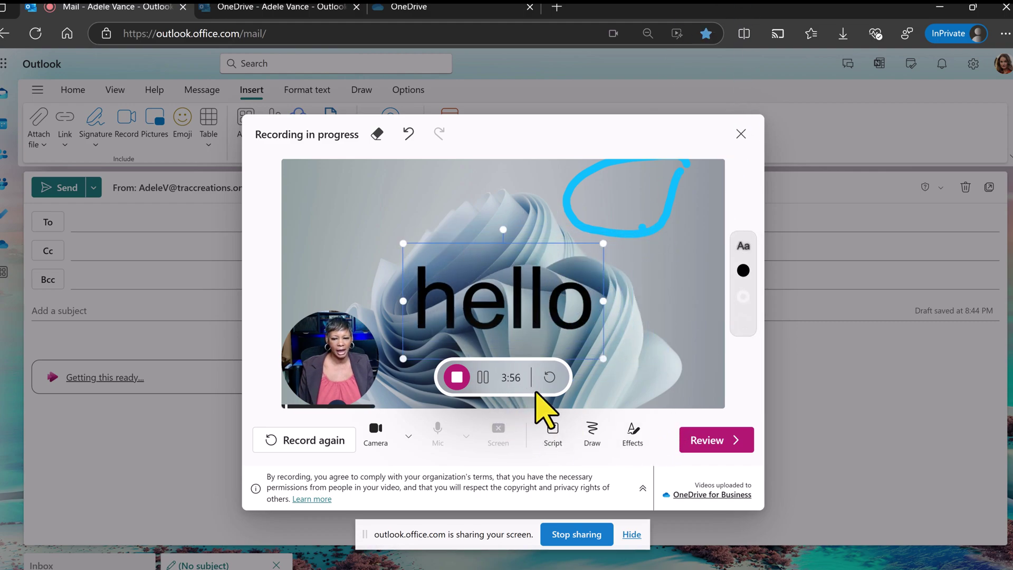
Step: View the Stickers gallery among the recording effects and close it without adding a sticker
click(637, 440)
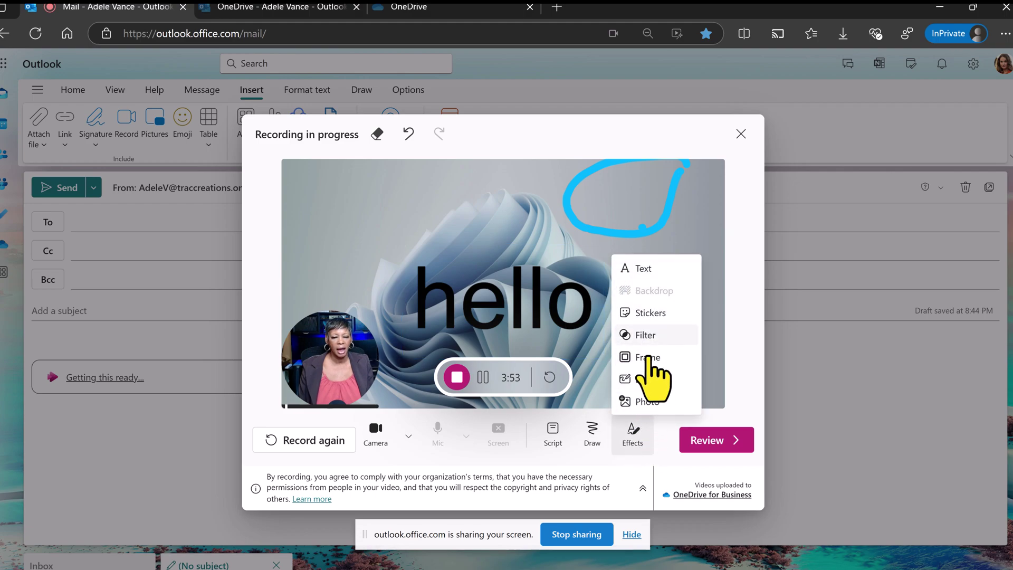
click(645, 313)
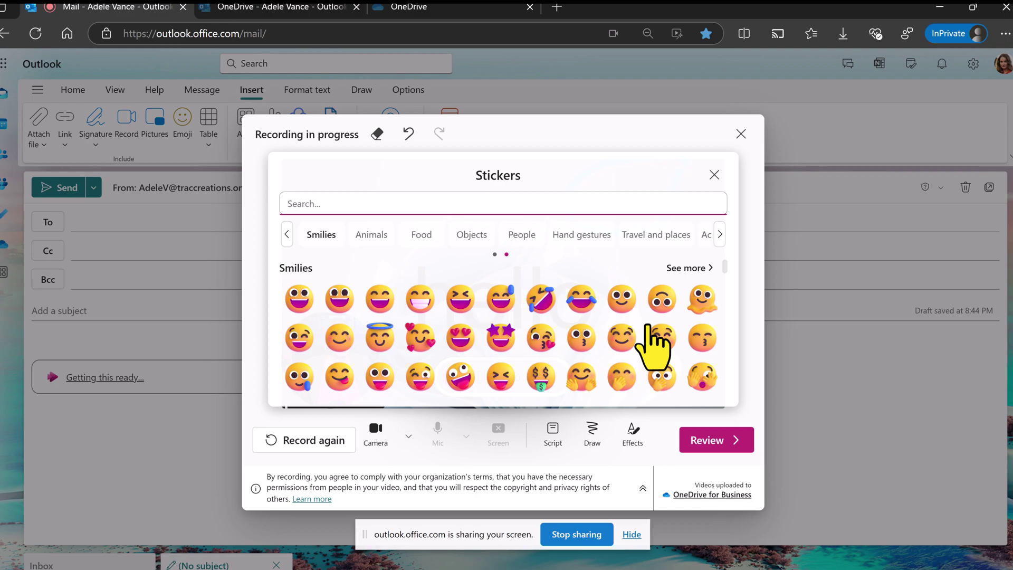
click(714, 175)
Step: Try the Manifest filter and the yellow filter beside it on the recording, and clear the filters
click(635, 440)
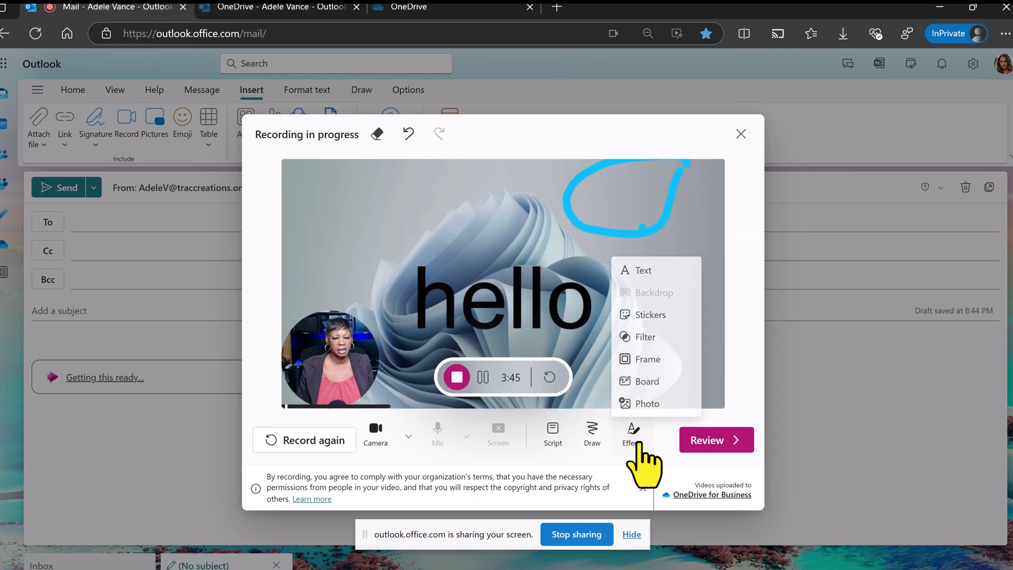
click(656, 341)
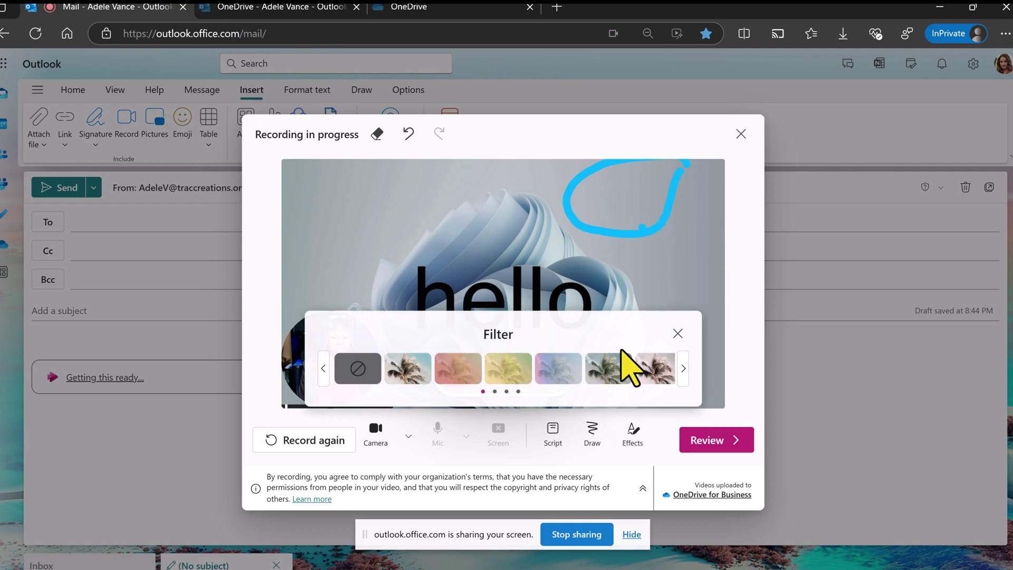
click(452, 379)
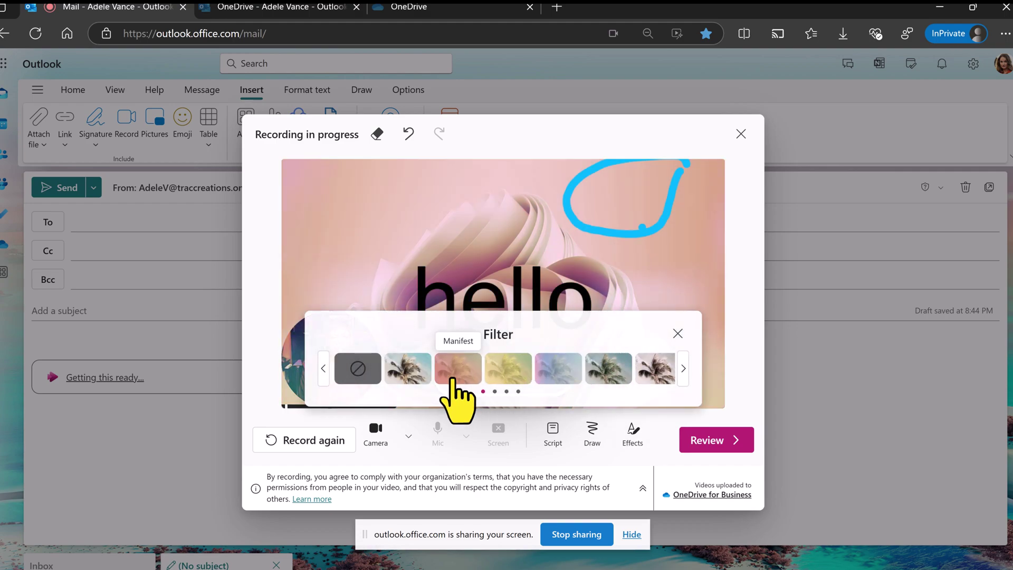
click(502, 376)
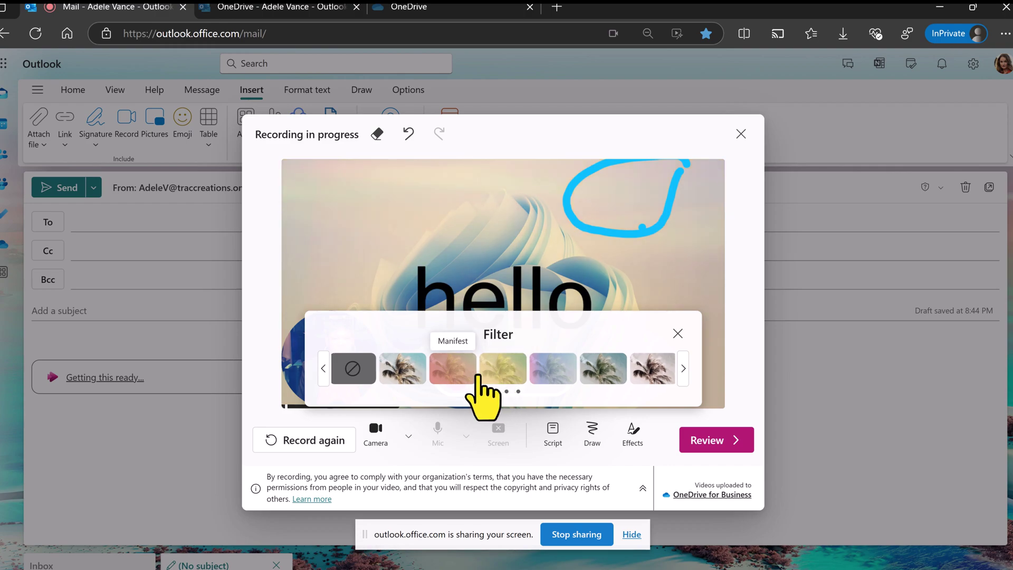
click(353, 369)
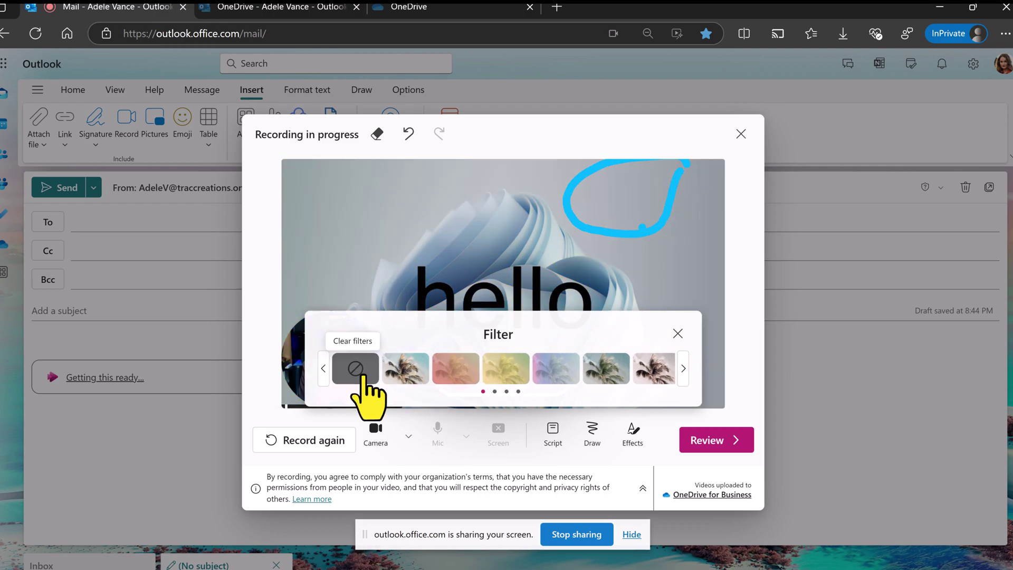
click(678, 334)
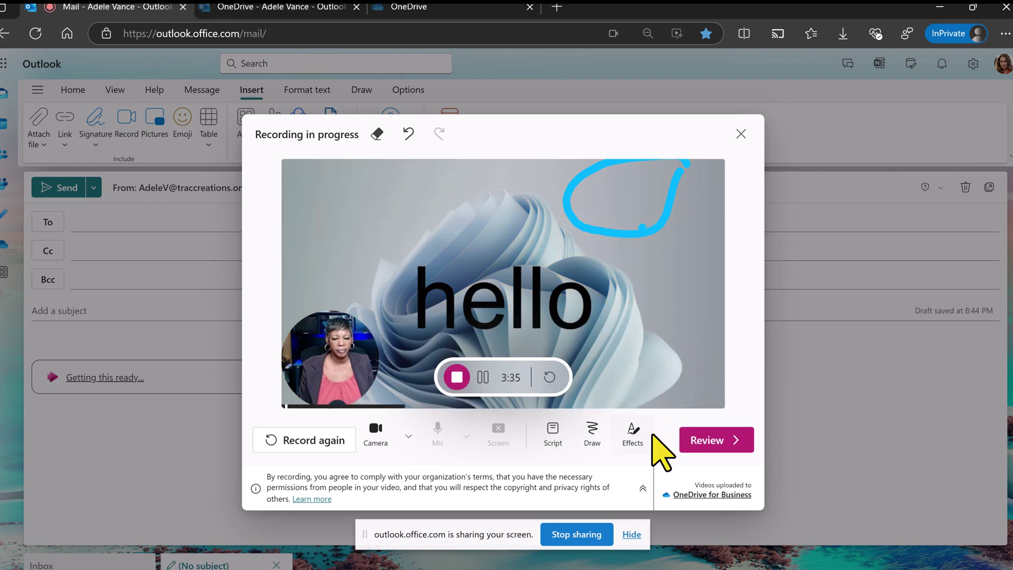
Step: Try the Frosted Blocks frame around the recording and clear the frame
click(636, 438)
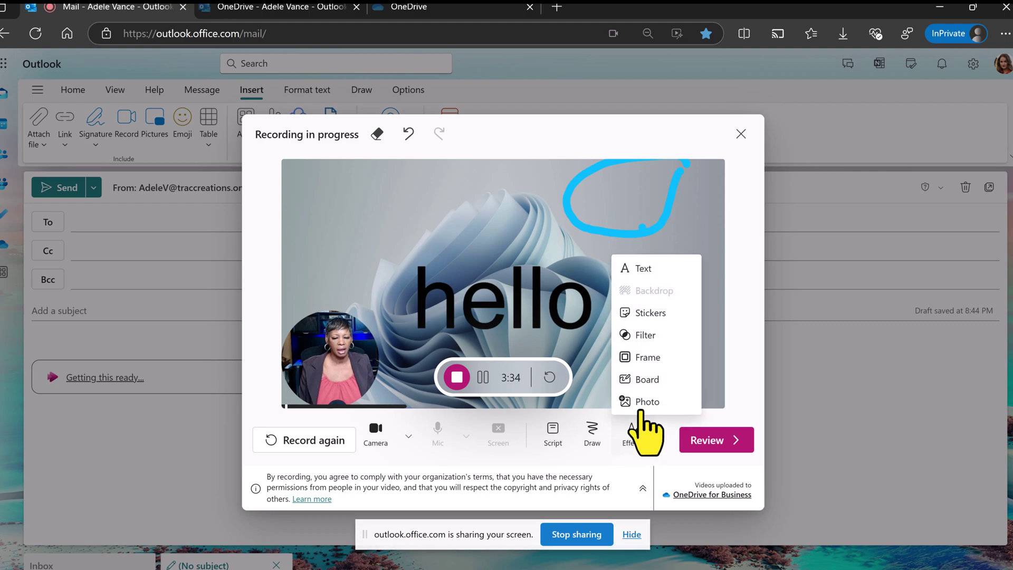
click(655, 359)
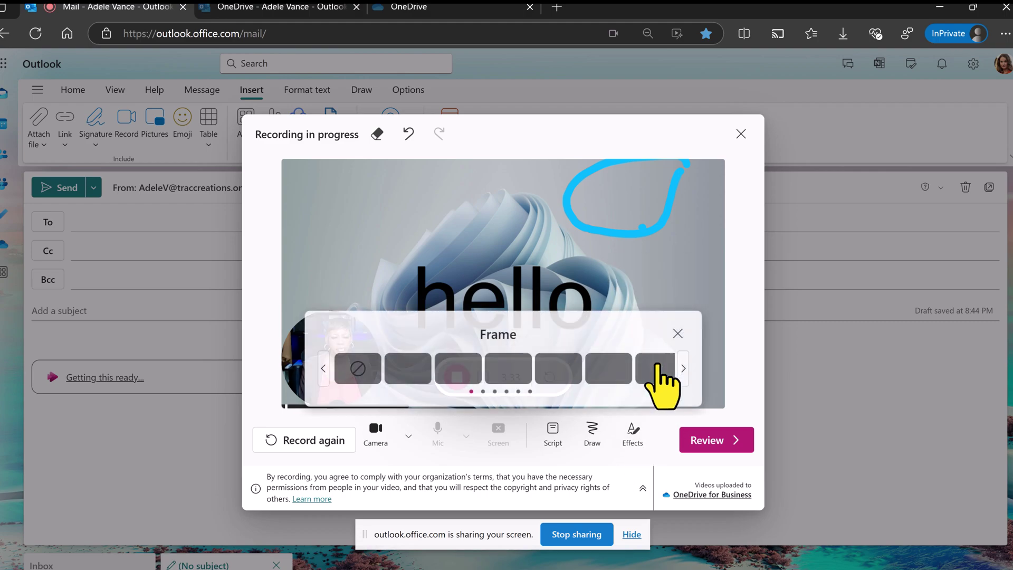
click(506, 381)
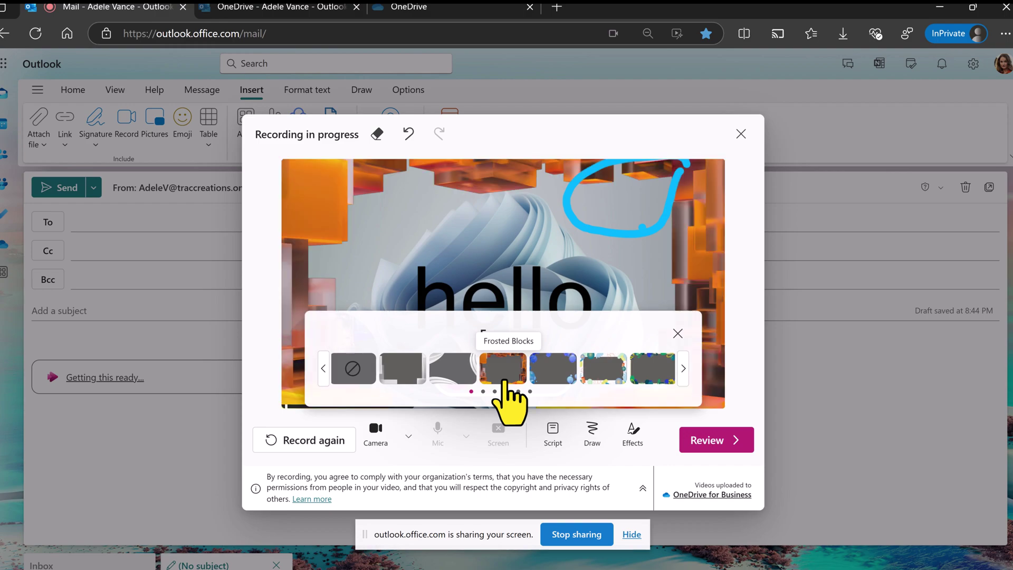
click(678, 335)
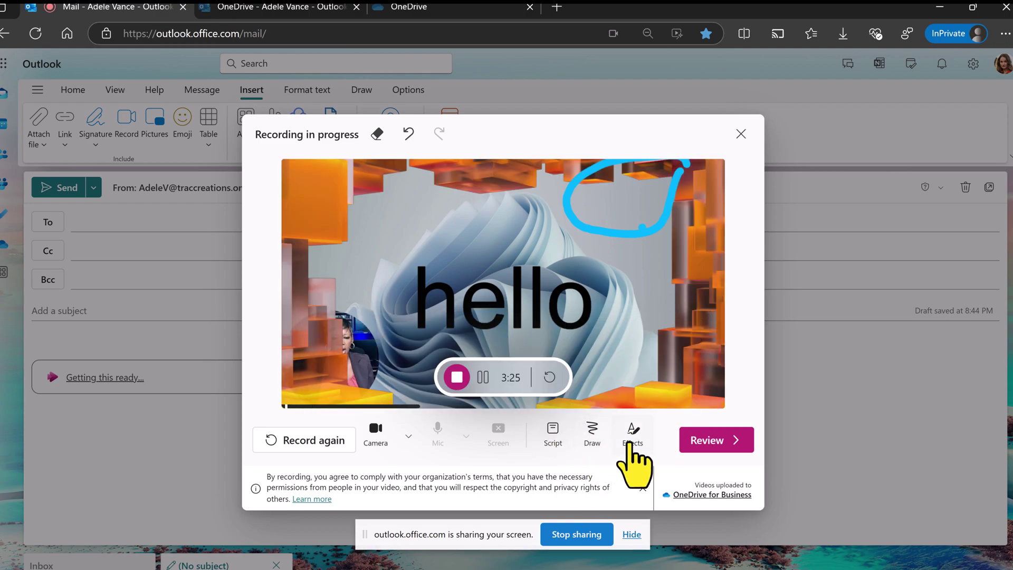
click(632, 438)
click(645, 355)
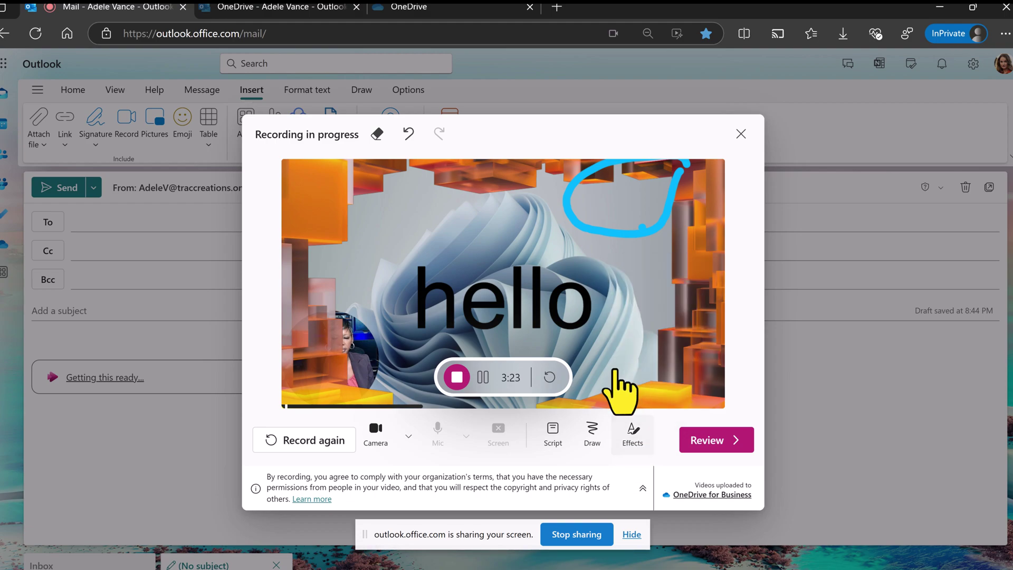
click(358, 370)
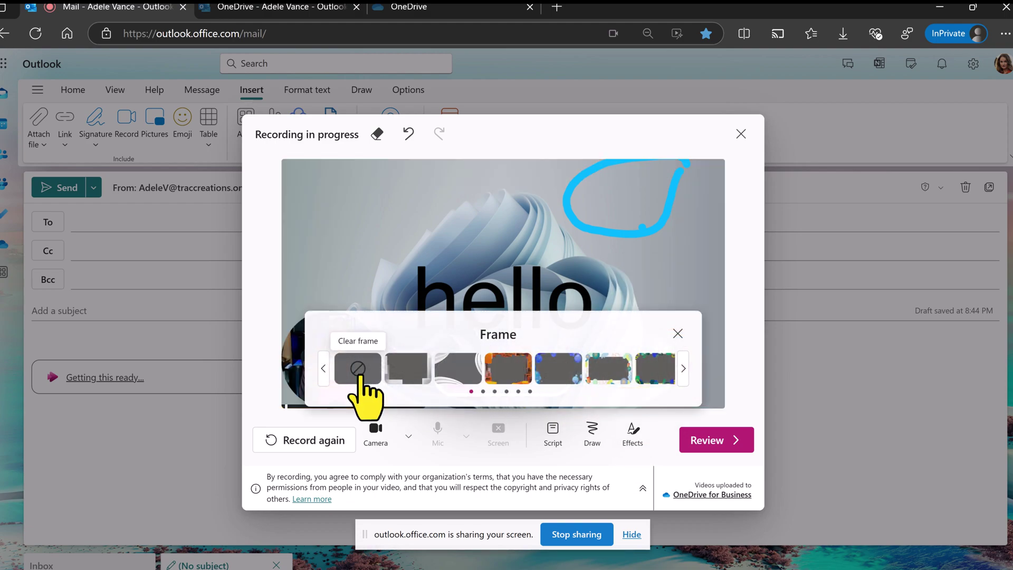
Step: Try the multicolored paper board with the split screen at 0%, 100% and about half, and clear the board
click(633, 441)
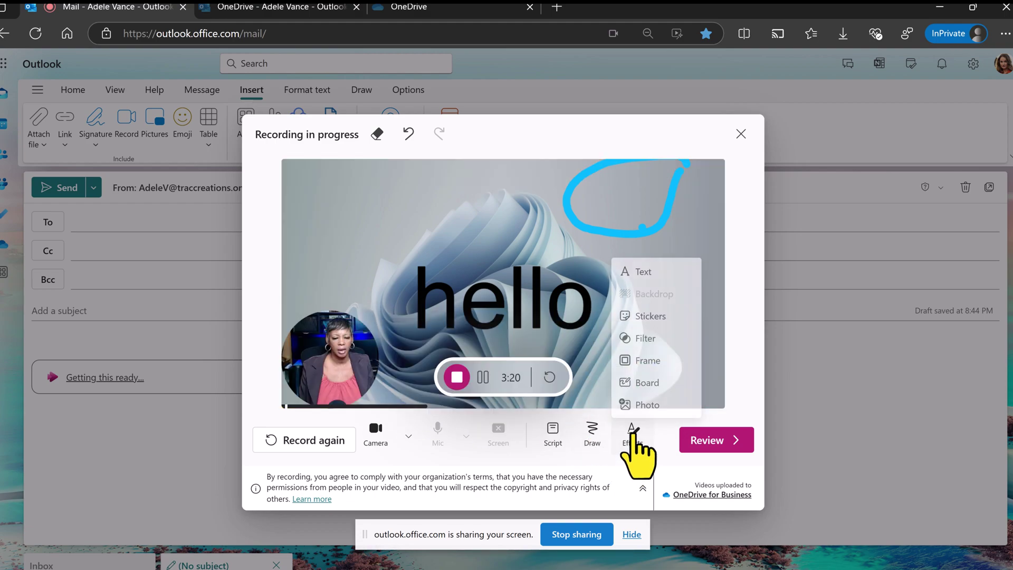
click(663, 378)
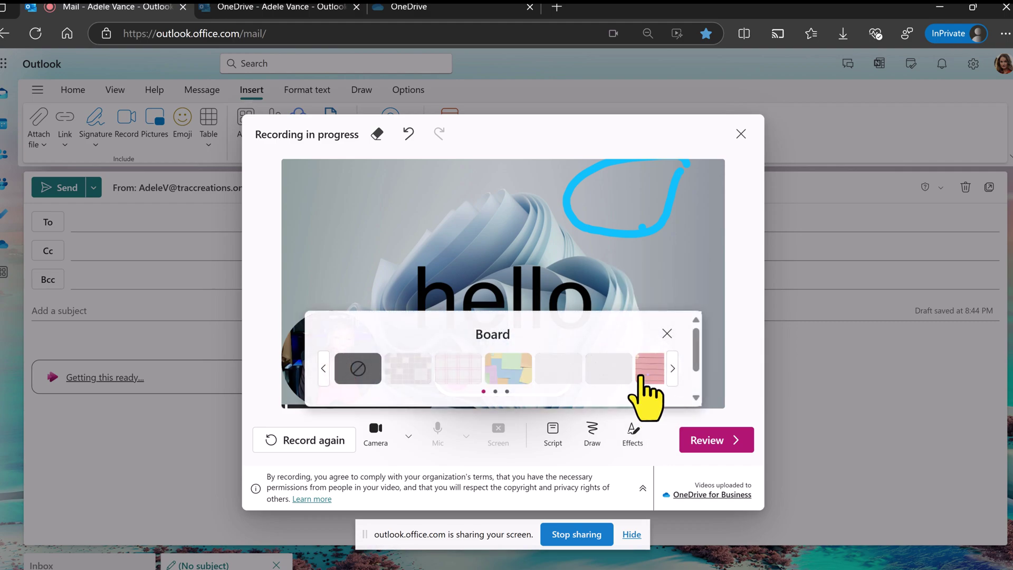
click(508, 378)
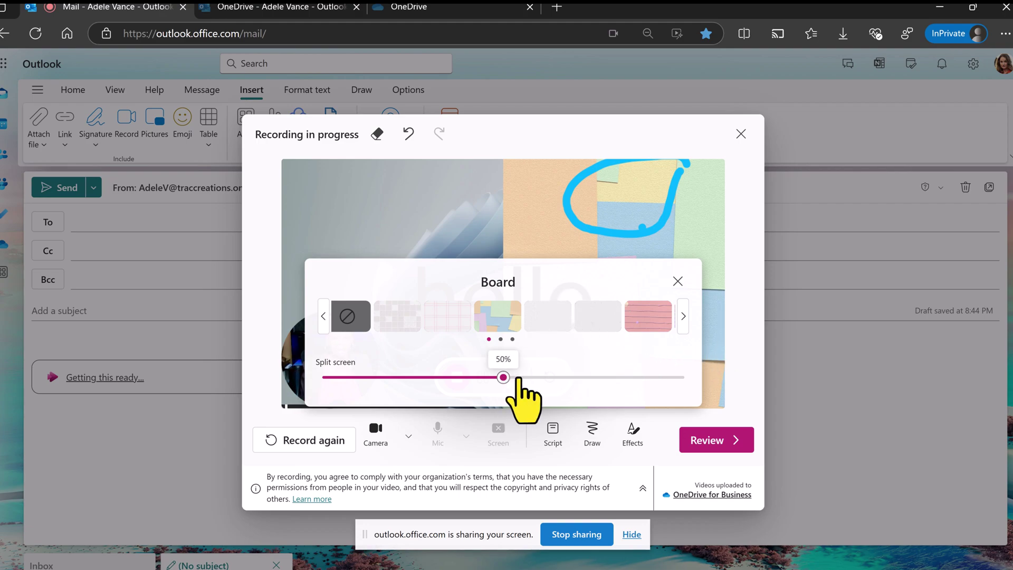
drag(503, 378, 301, 378)
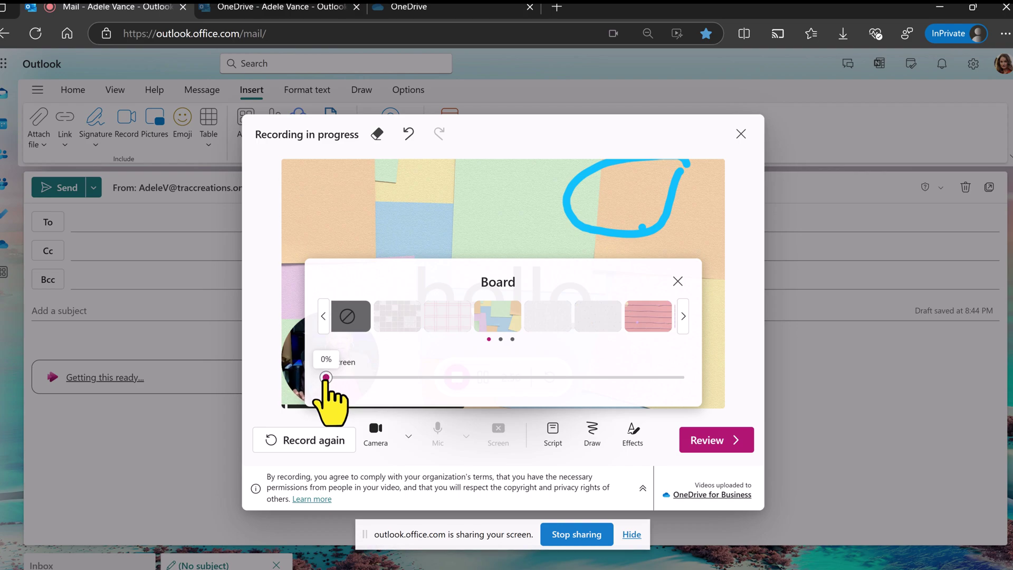
drag(325, 385, 689, 389)
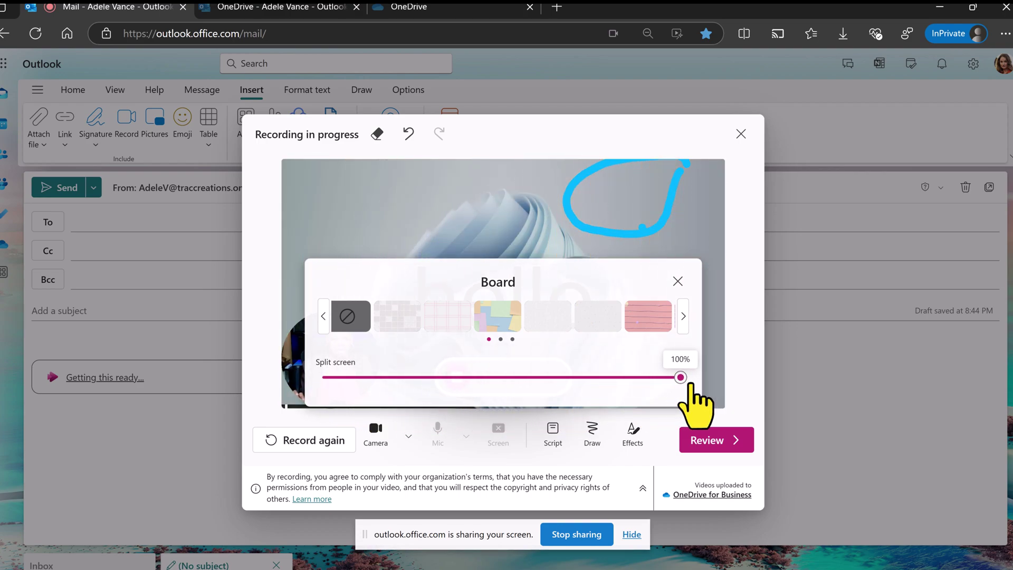
drag(694, 385, 499, 381)
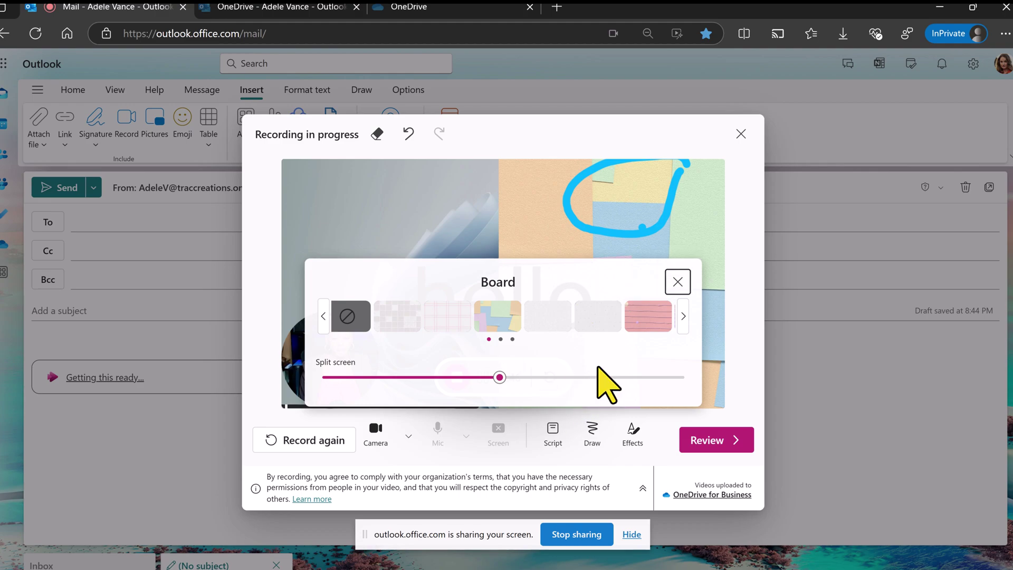
click(348, 317)
click(667, 333)
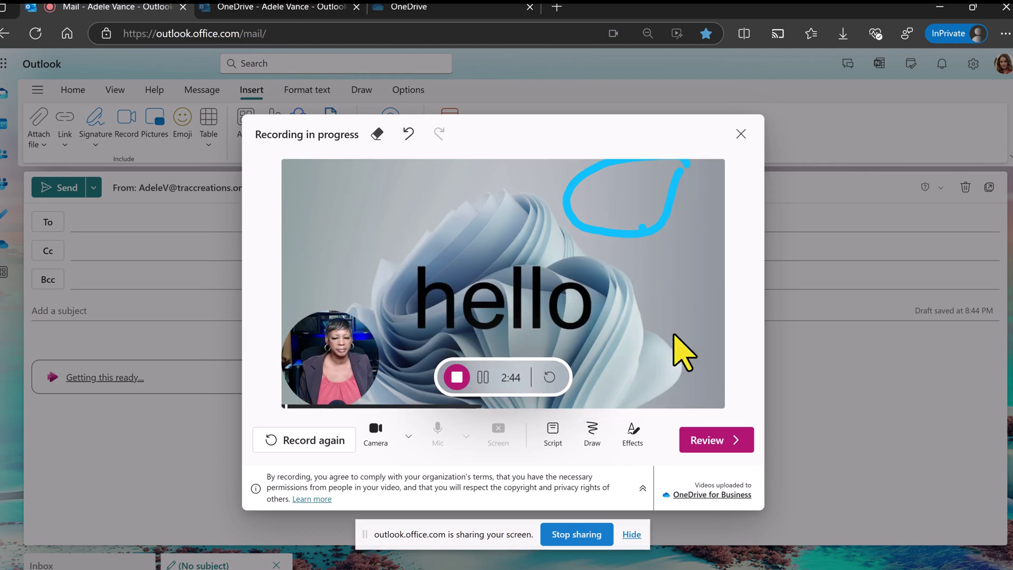
Step: View the Photo effect's upload window and close it without adding an image
click(631, 435)
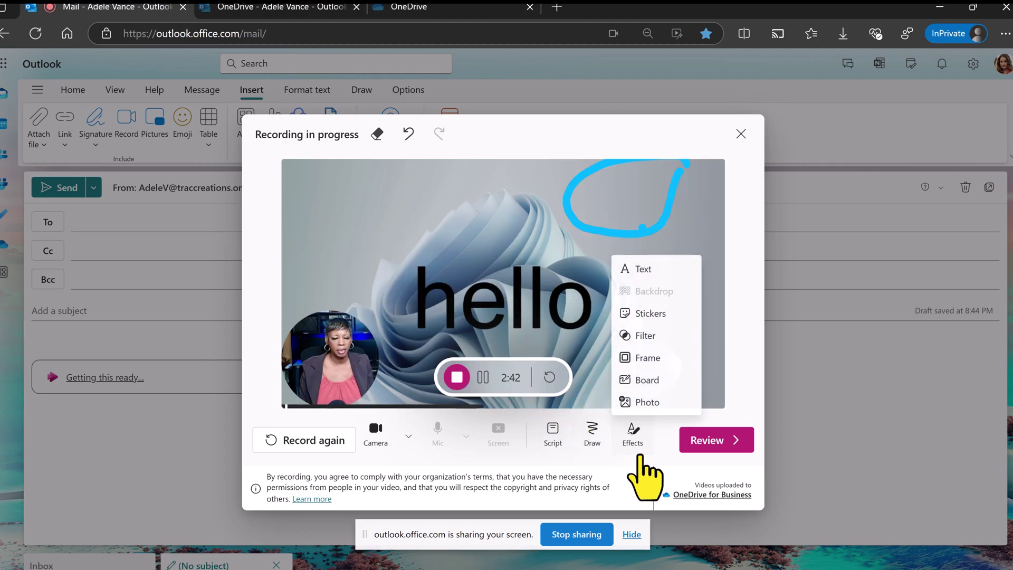
click(648, 403)
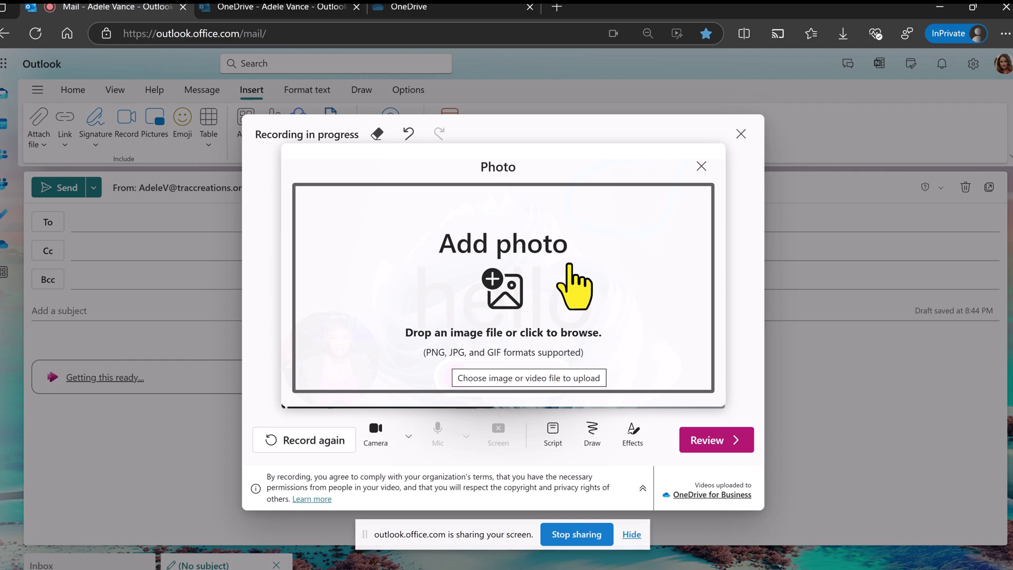
click(702, 165)
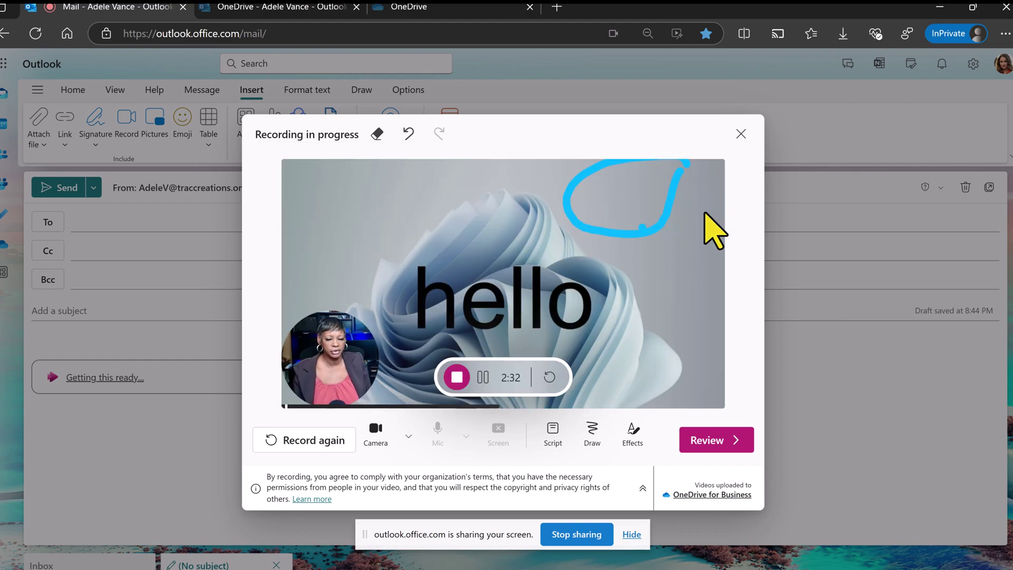
Step: Pause the screen recording and proceed to reviewing the recorded clips
click(483, 385)
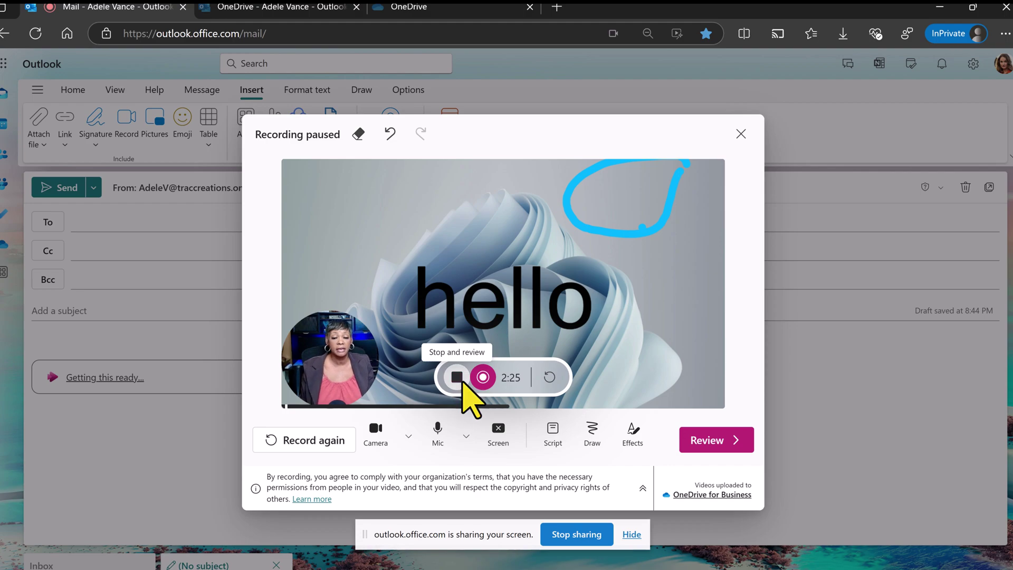
click(716, 445)
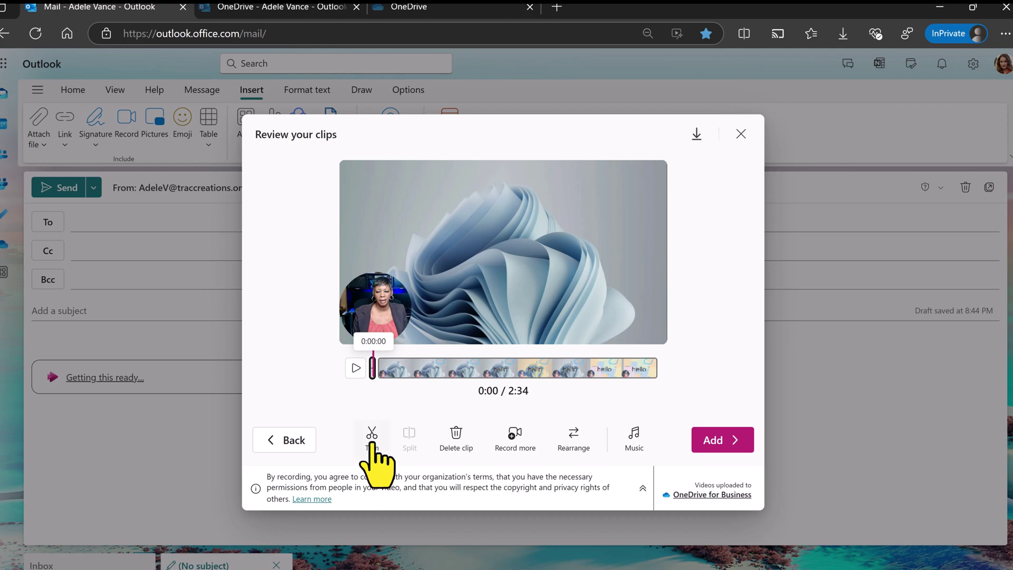
Step: Trim the first clip to run from 0:00 to 0:03 and confirm the trim
click(372, 441)
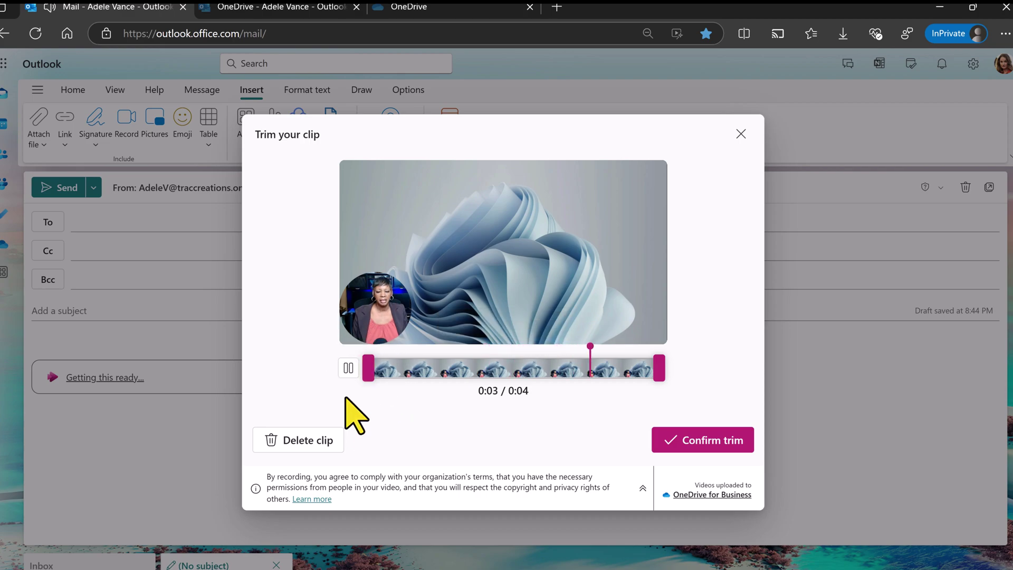
click(348, 375)
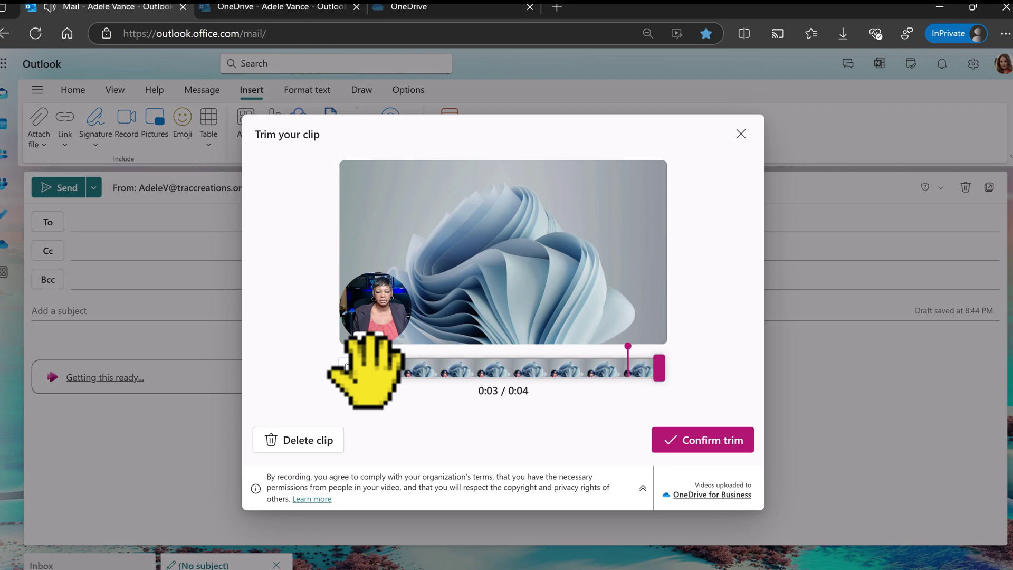
drag(345, 367, 464, 369)
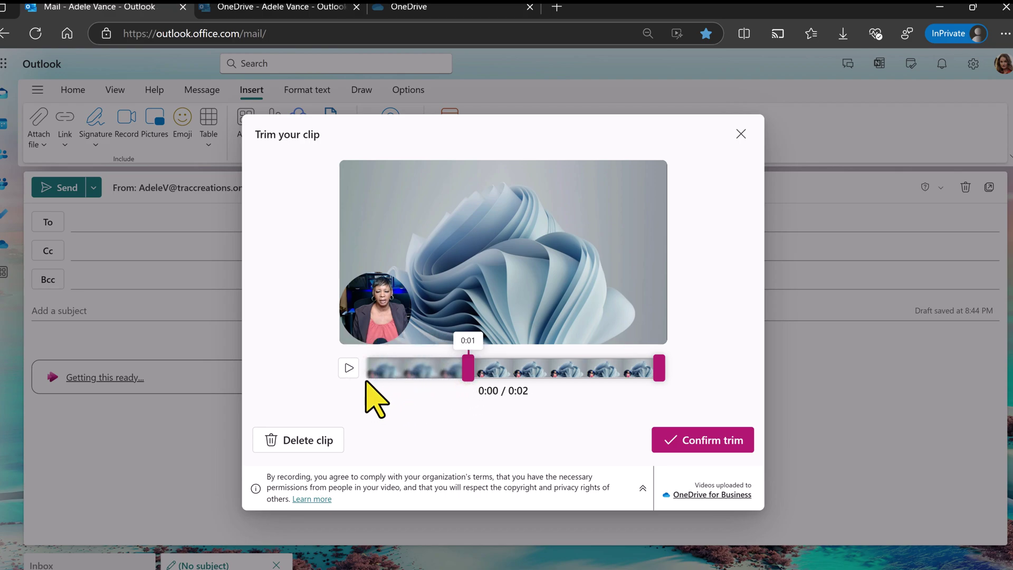
drag(468, 367, 368, 368)
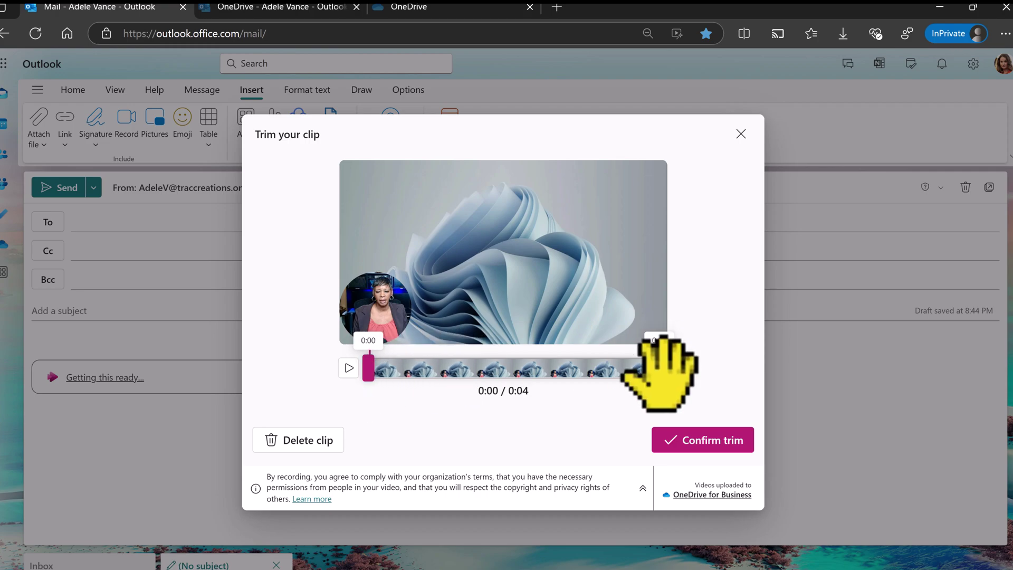
drag(657, 367, 620, 398)
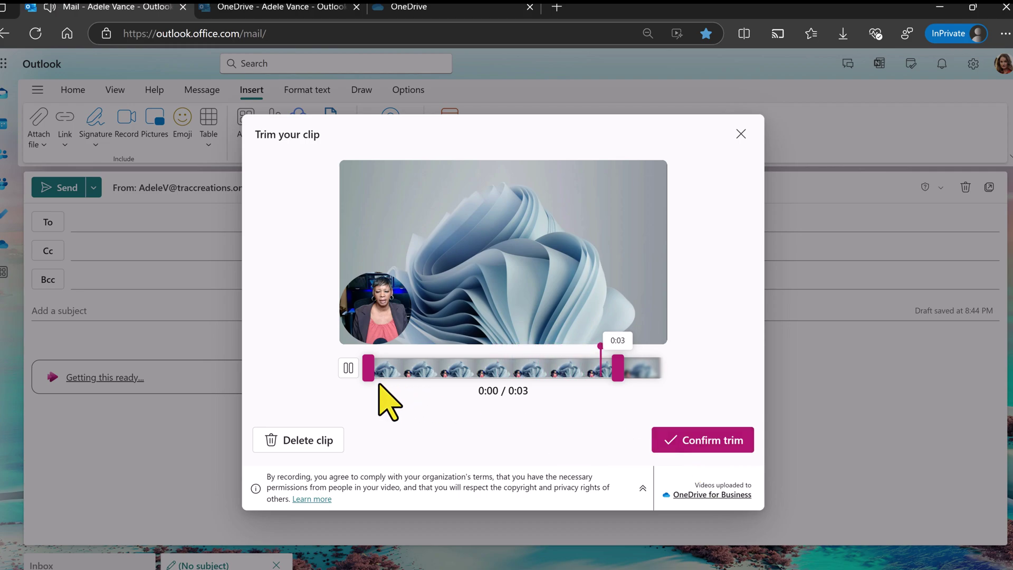
click(699, 445)
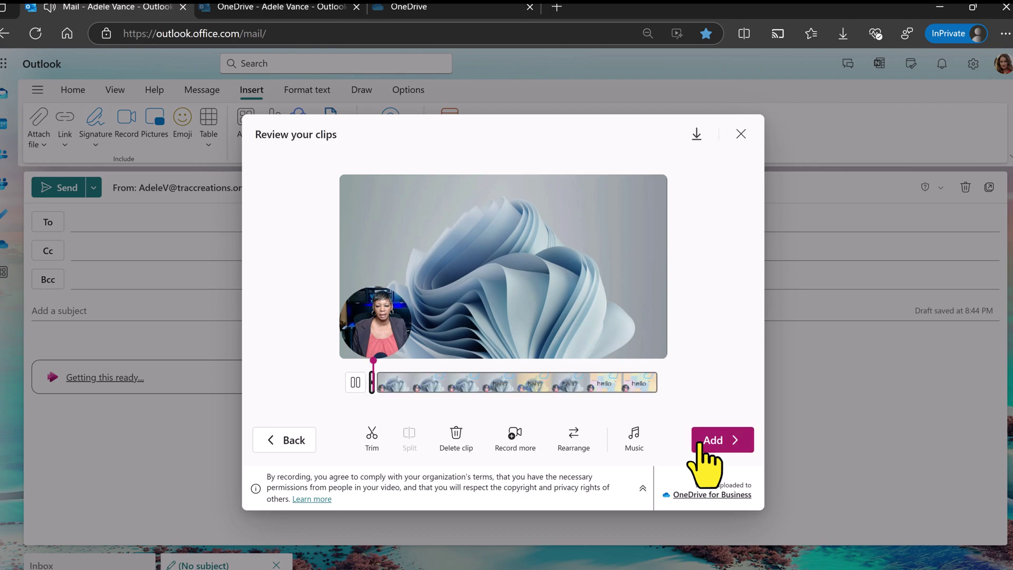
Step: Split the long second clip of the recording at about 1:15 and again at about 1:33
click(355, 369)
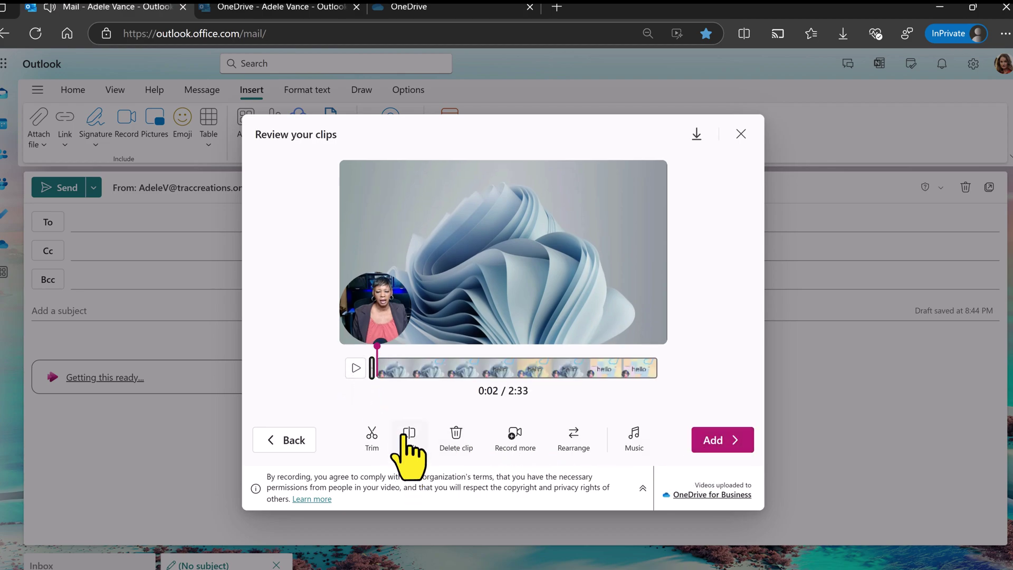
drag(384, 364, 512, 382)
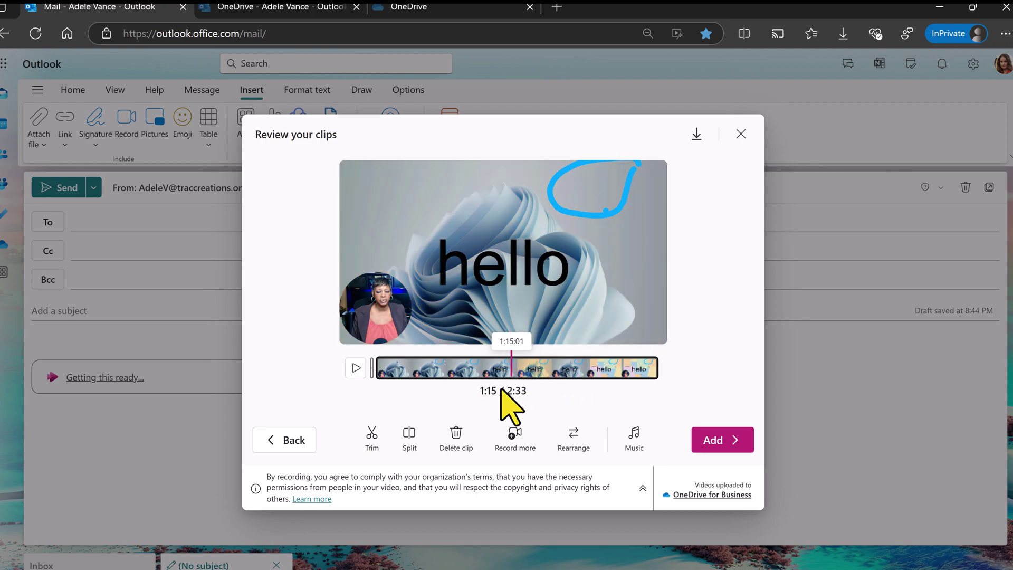
click(410, 446)
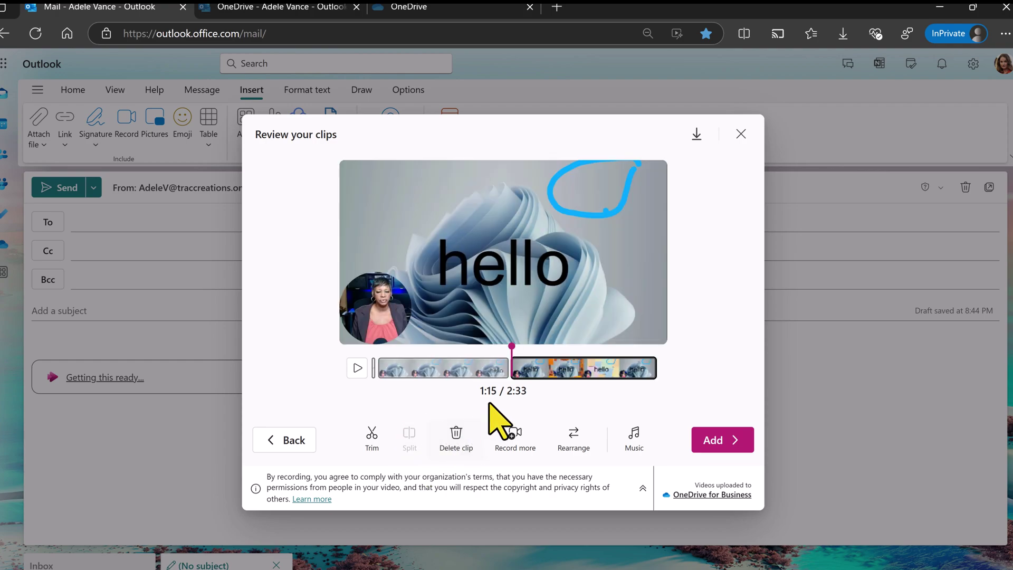
drag(511, 358, 544, 385)
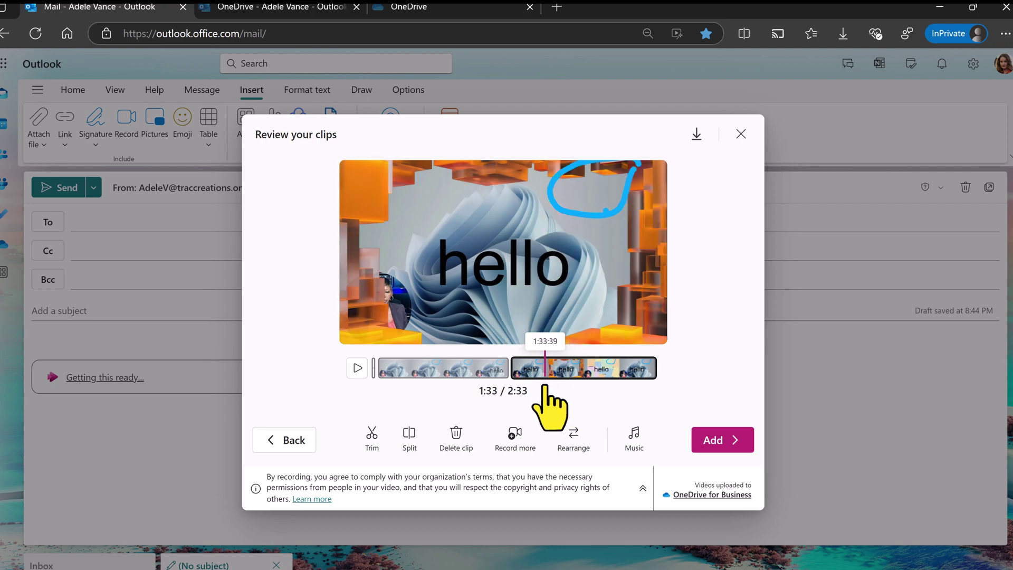
click(416, 448)
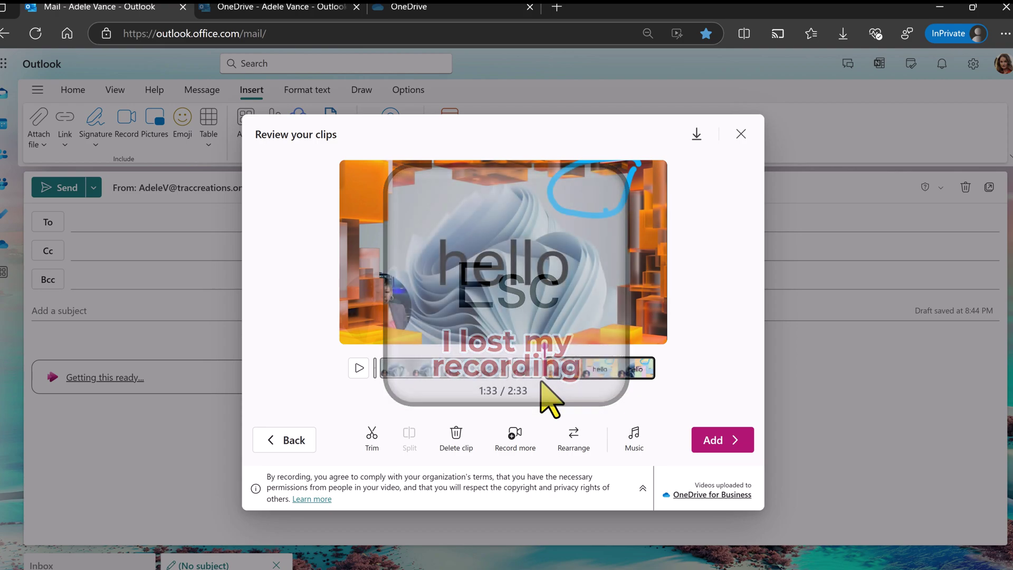
Step: Try moving the short clip between the two splits one place right, and return it to its original place
click(525, 369)
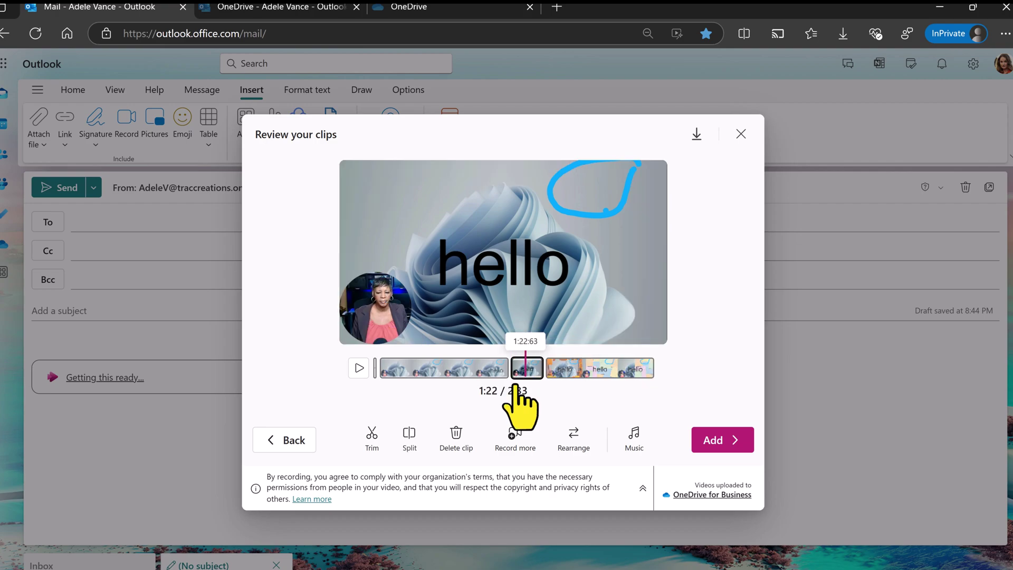
click(578, 454)
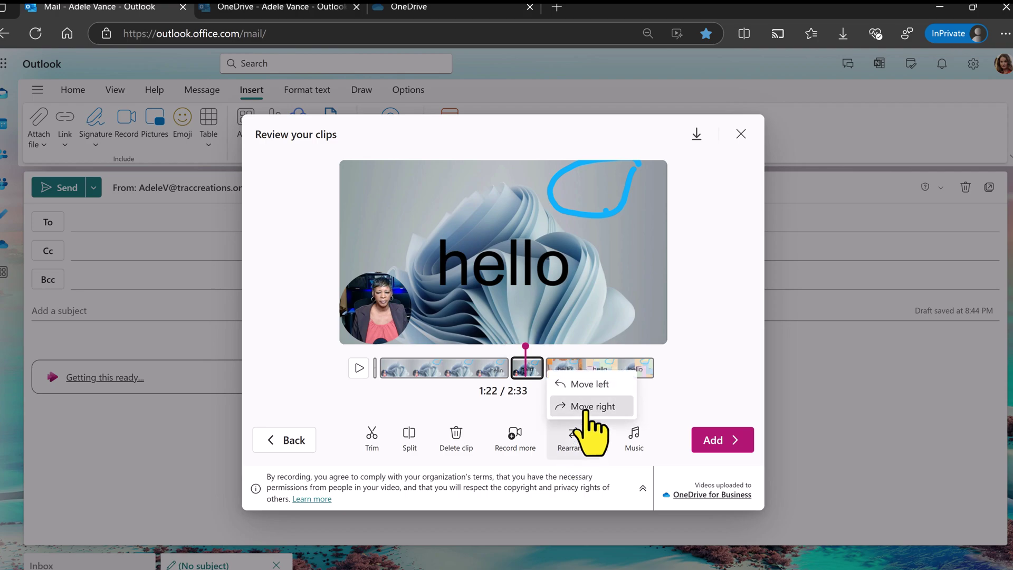
click(585, 407)
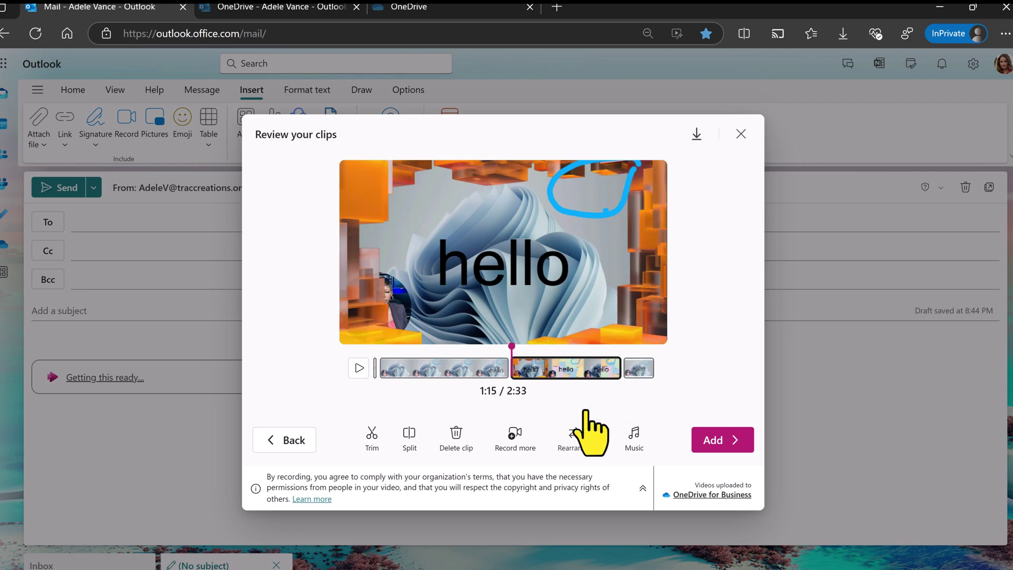
click(646, 373)
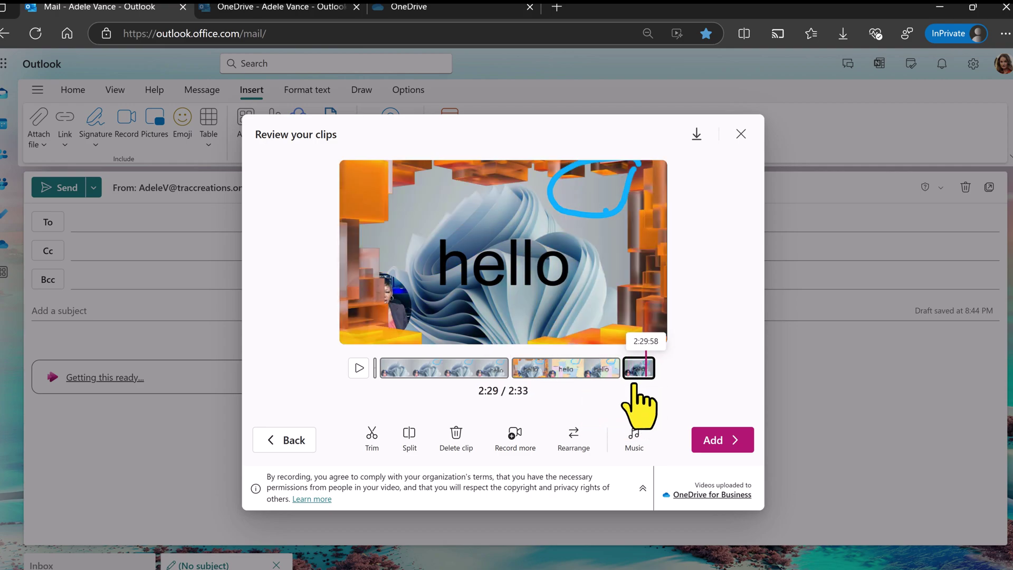
click(579, 444)
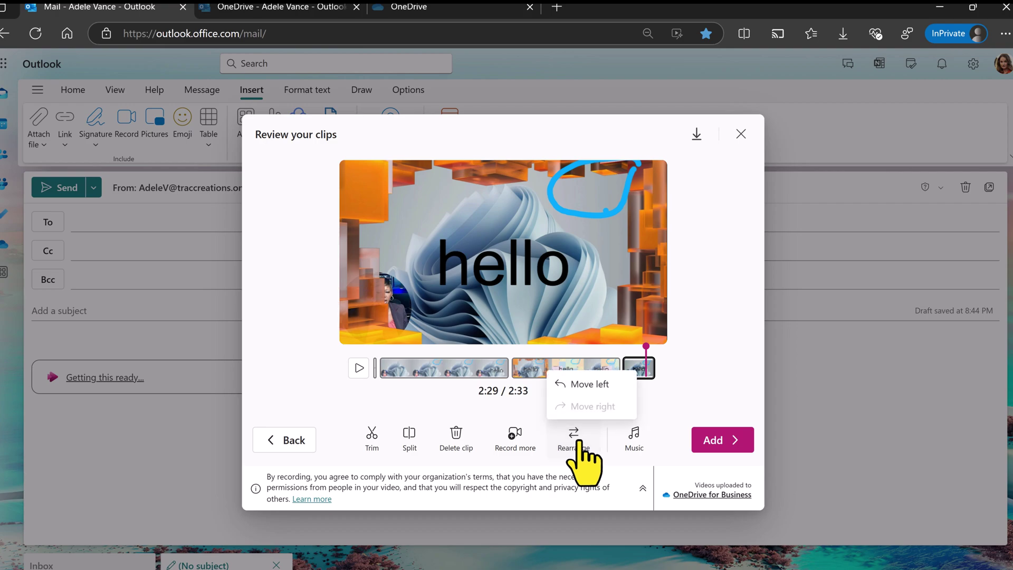
click(583, 386)
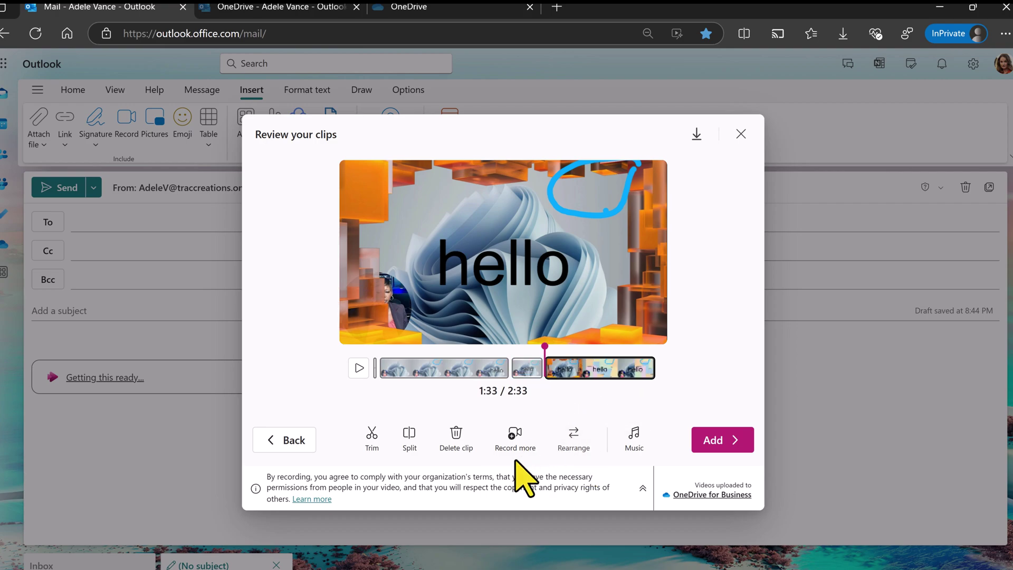
Step: Browse the Chill, Energetic, Fun, High Tech and Inspiring background music and close the library without adding a track
click(636, 438)
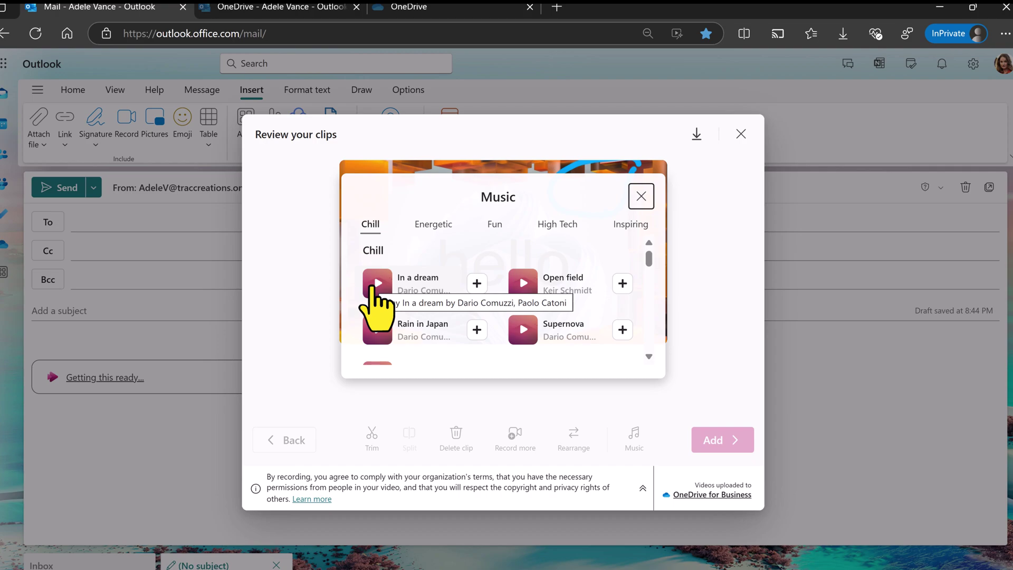
click(434, 225)
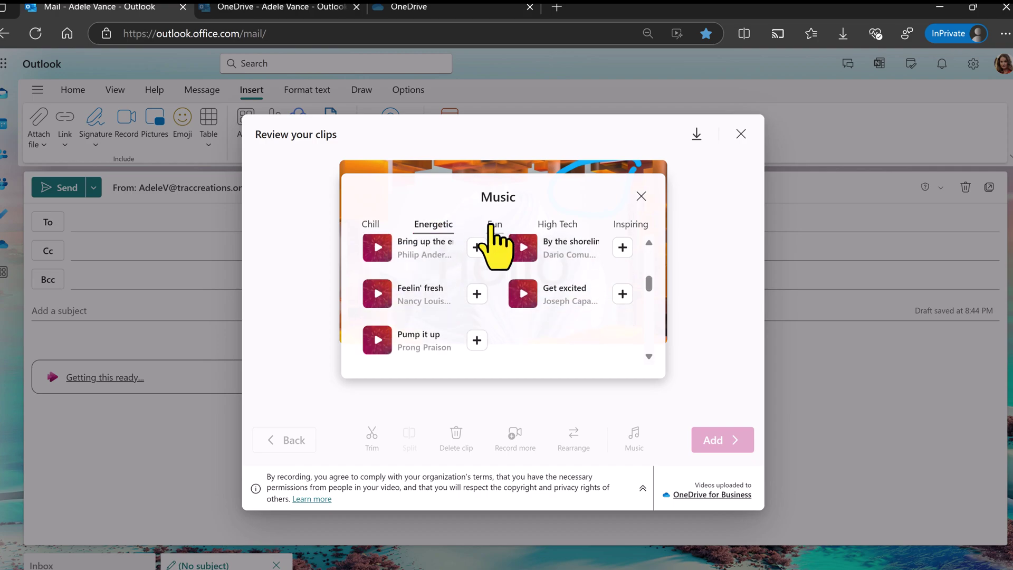
click(492, 226)
click(558, 226)
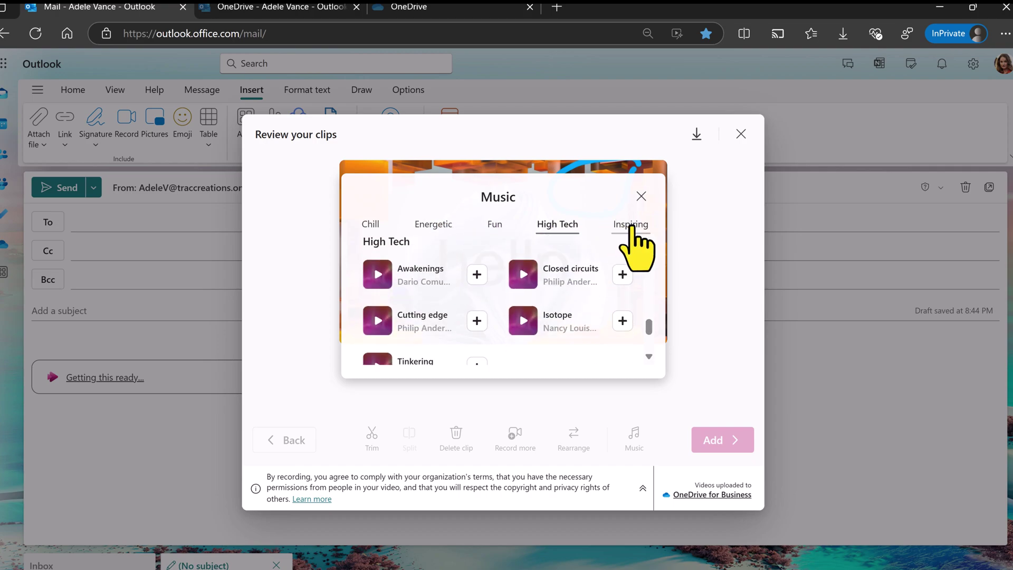
click(631, 225)
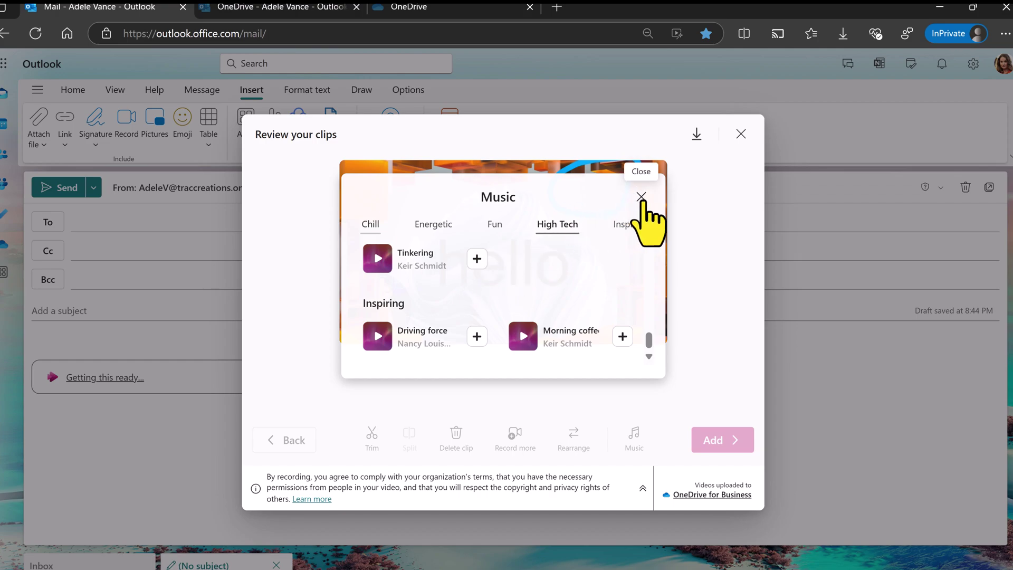
click(642, 198)
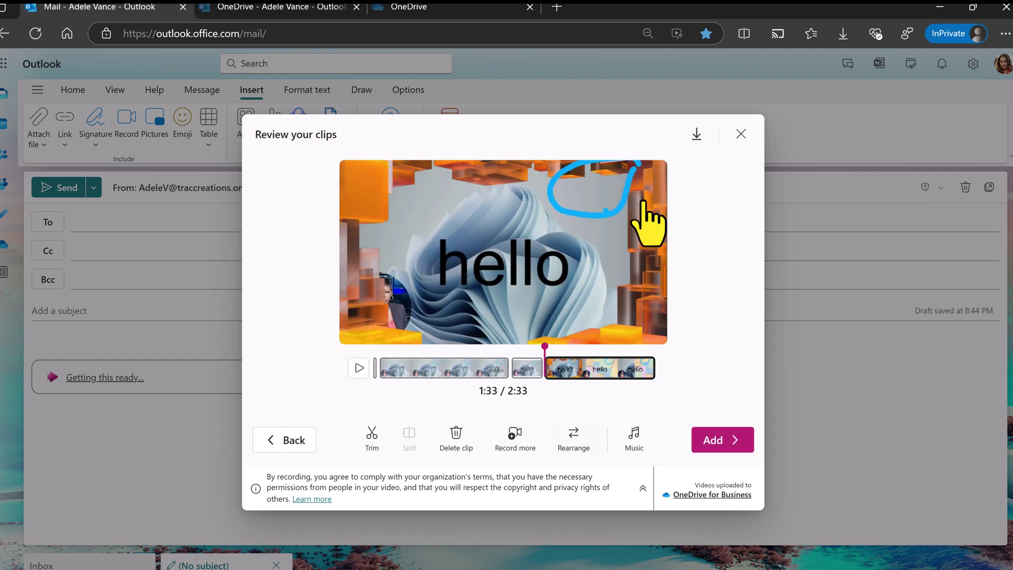
Step: Download a copy of the edited recording and add the recording to the email
click(694, 145)
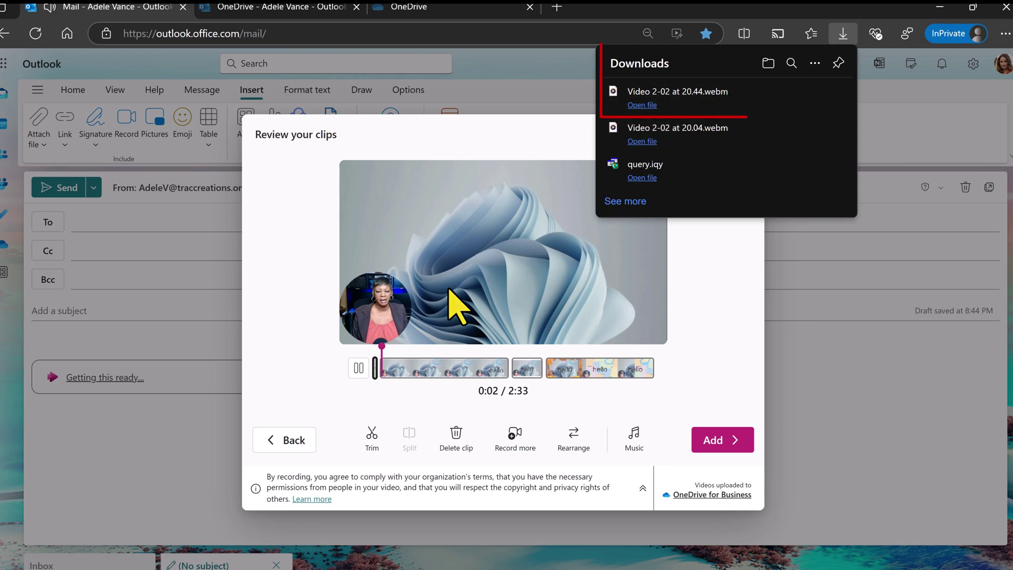
click(383, 371)
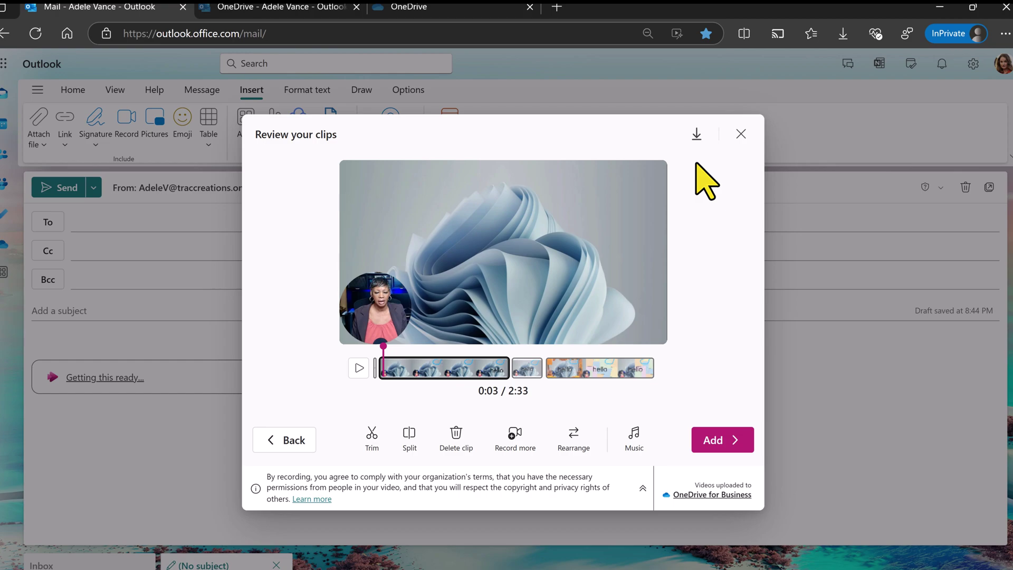
click(713, 443)
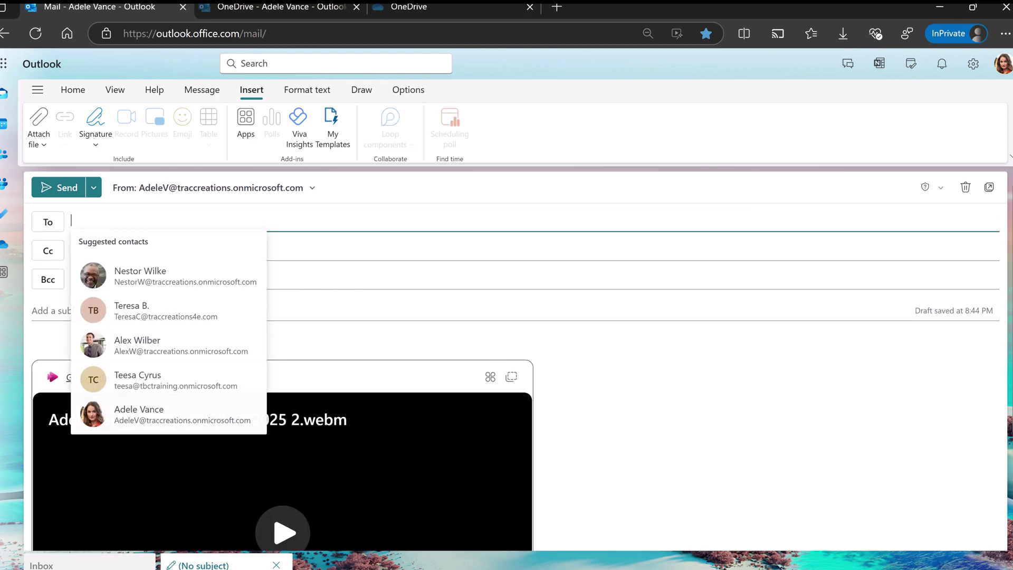
Step: Address the email to the matching suggested contact as its recipient
text(Nes)
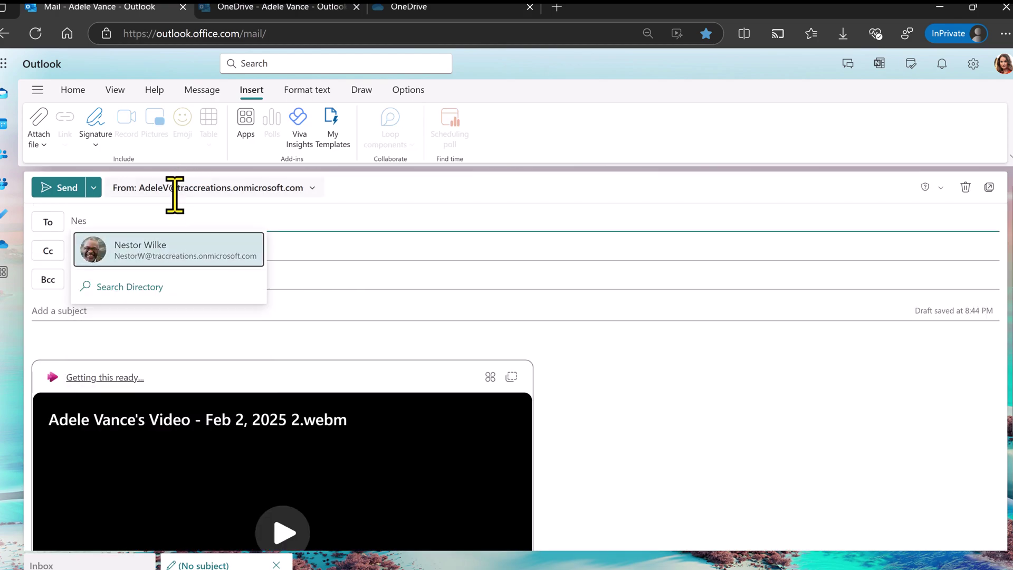
click(170, 254)
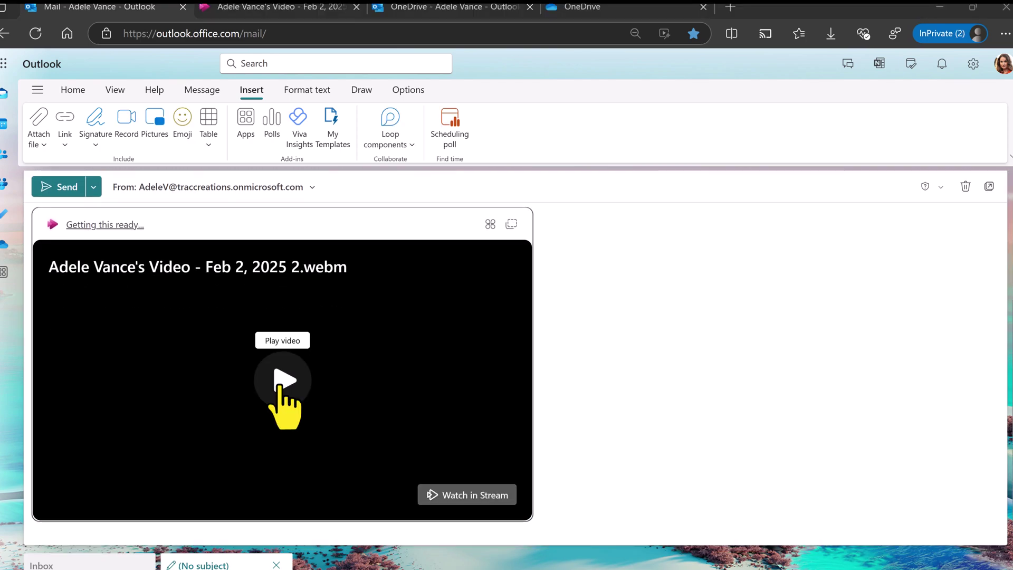
Step: Preview the video embedded in the email and enter "Testing the Record Feature" as its description
click(280, 382)
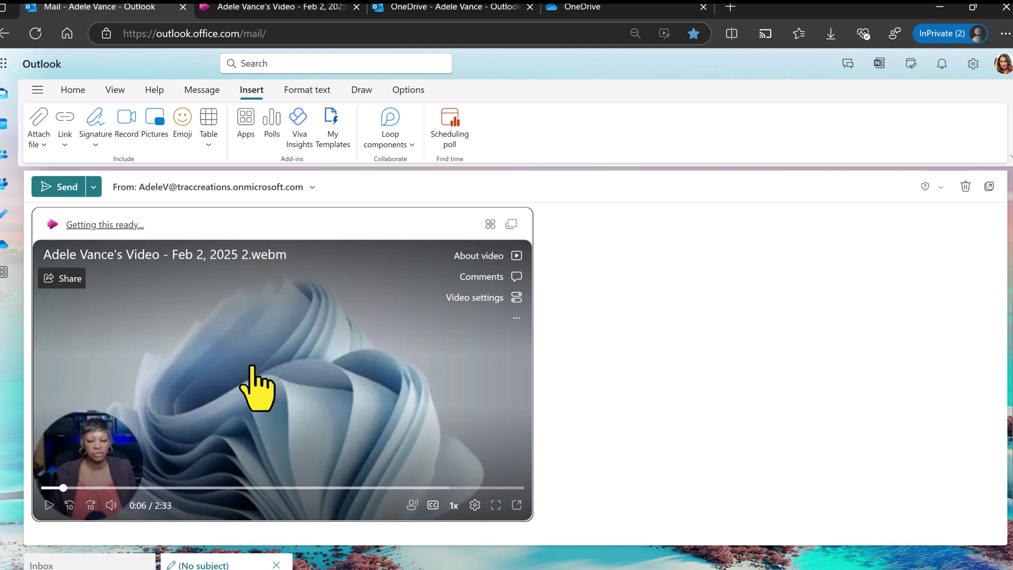
click(516, 257)
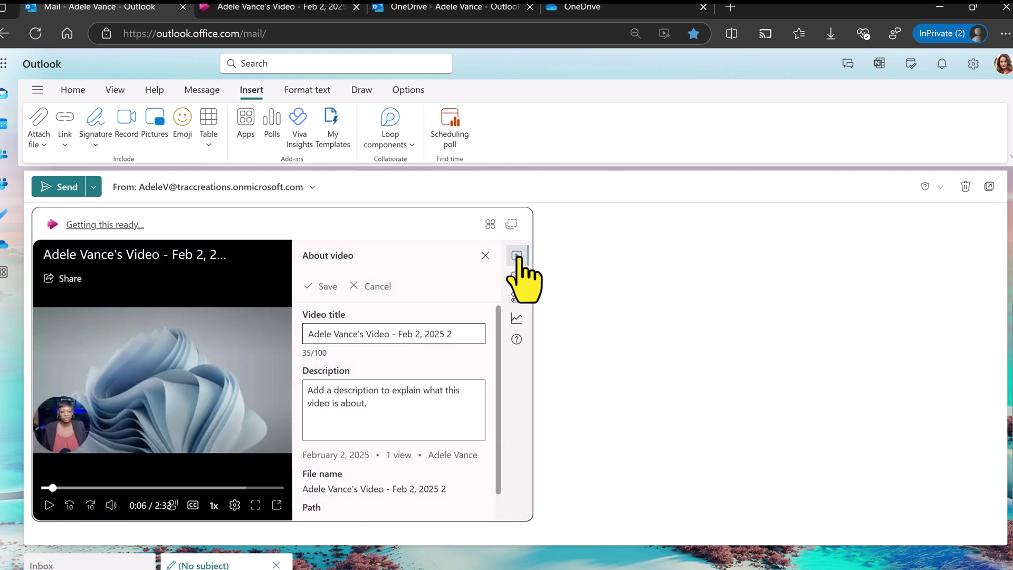
click(407, 428)
drag(350, 414, 300, 396)
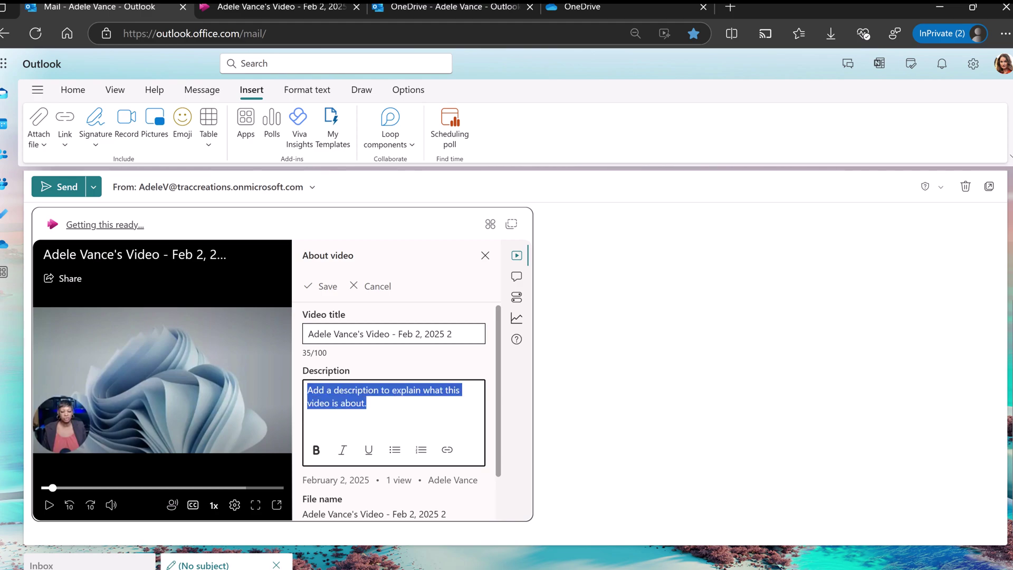
text(Testing the Record Feature)
scroll(401, 412, up, 1)
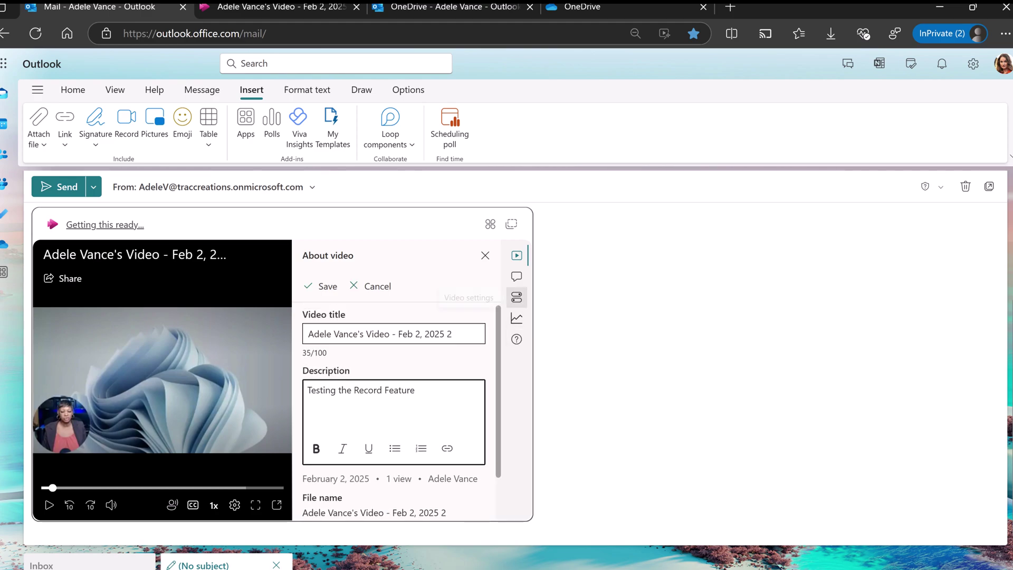
scroll(402, 412, down, 1)
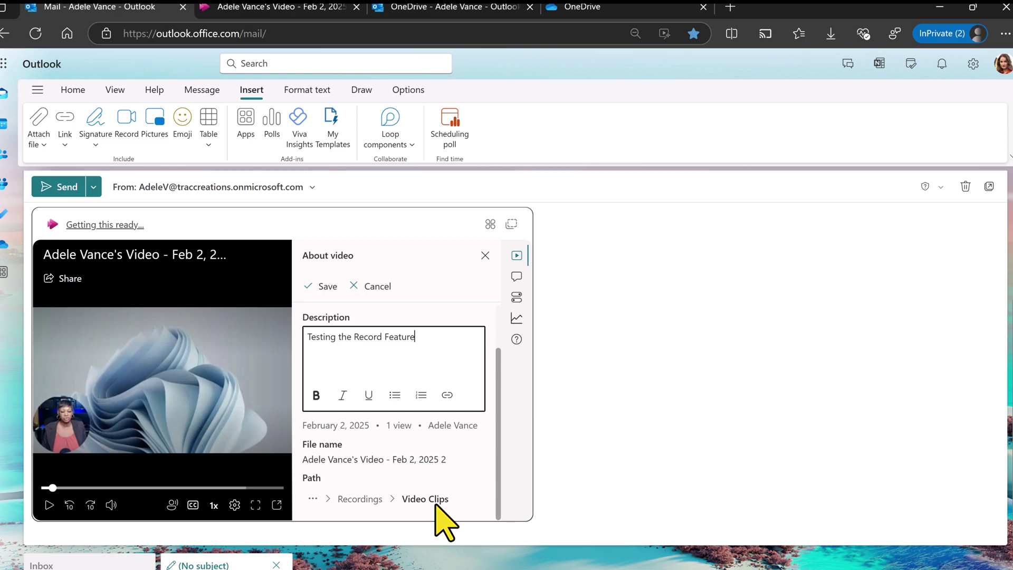
Step: Draft the video comment "What are your thoughts" mentioning a colleague, try to post it, and dismiss the request to grant access
click(517, 276)
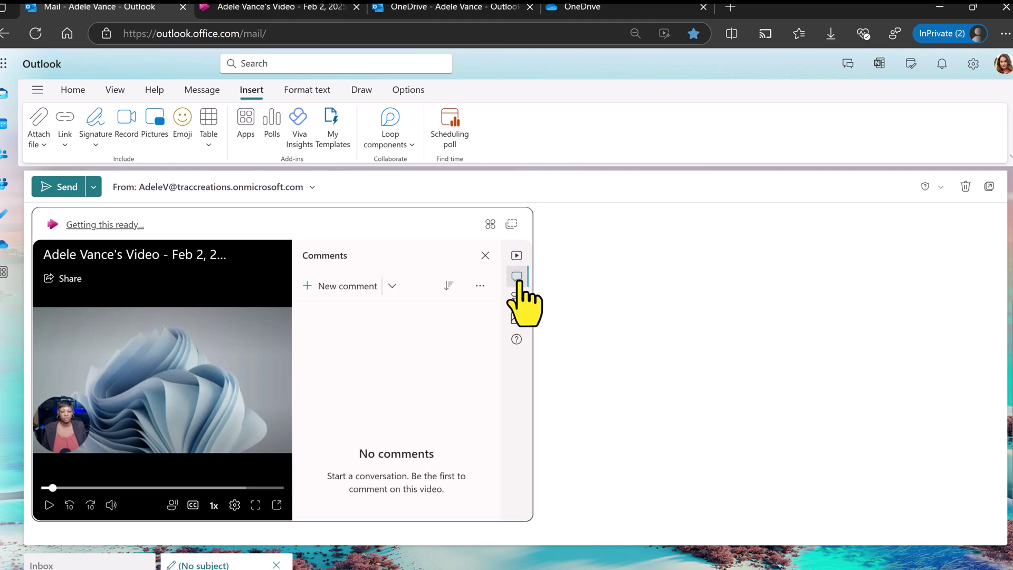
click(315, 288)
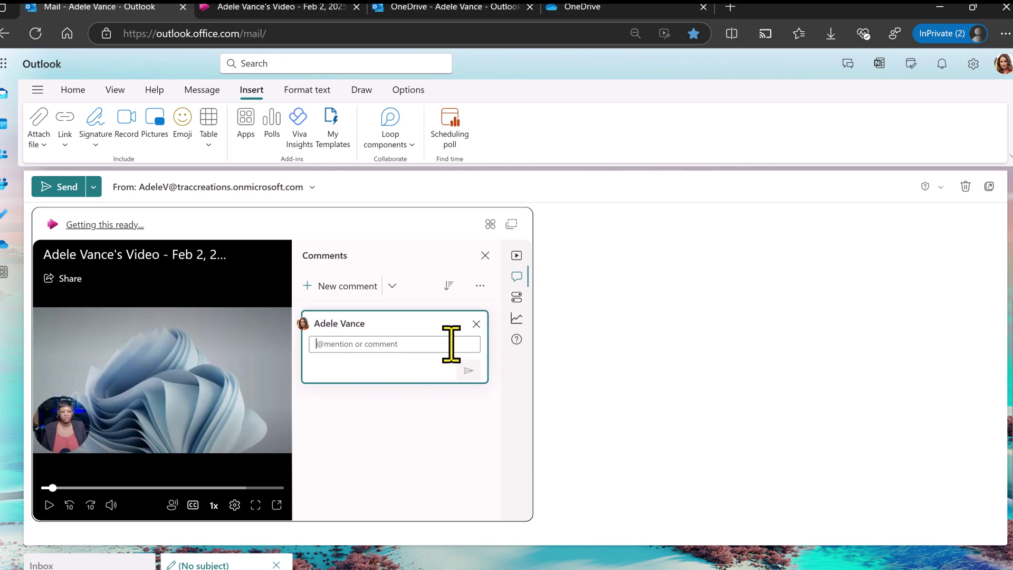
text(What are)
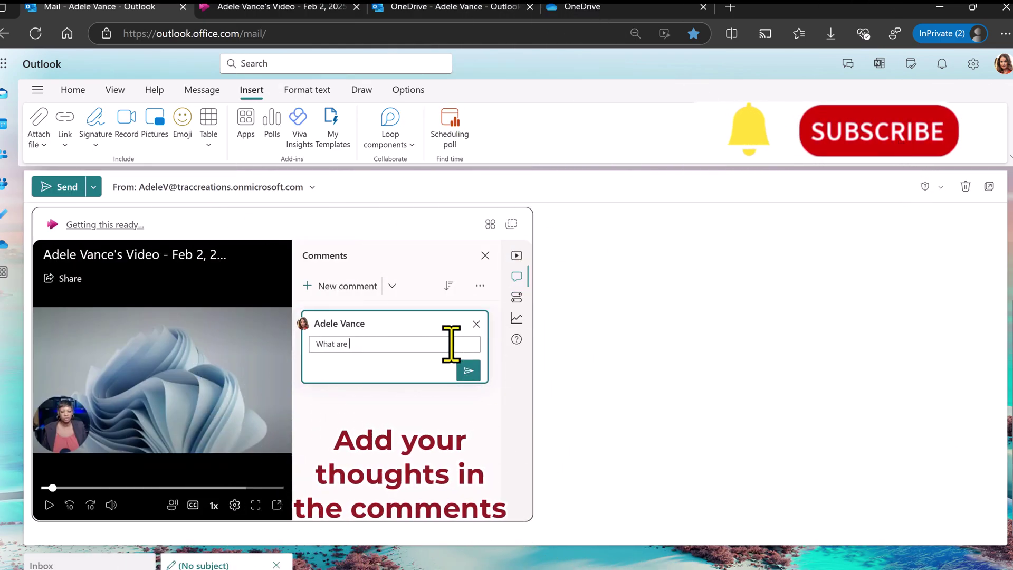
text( your thou)
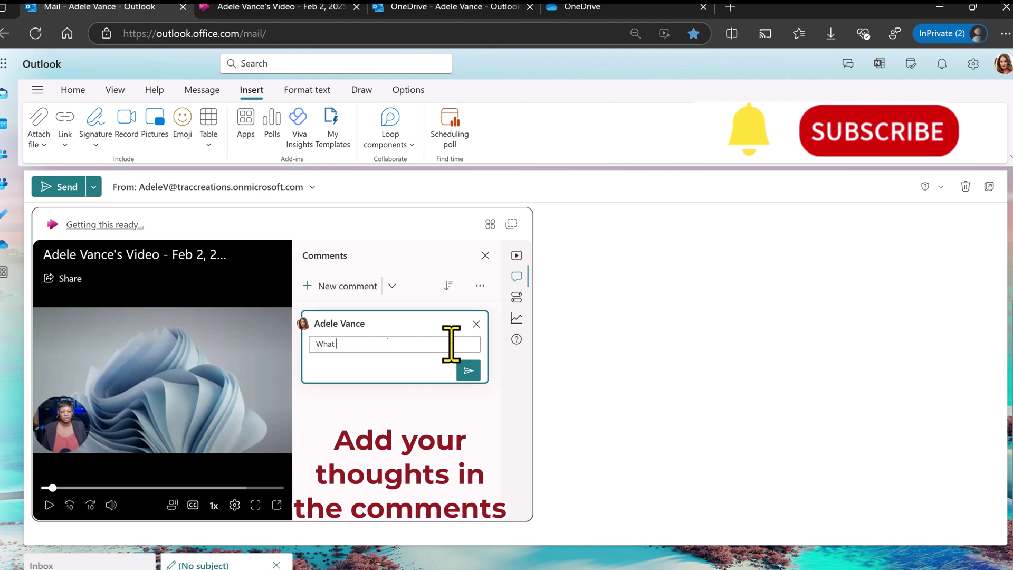
text(are your thoughts)
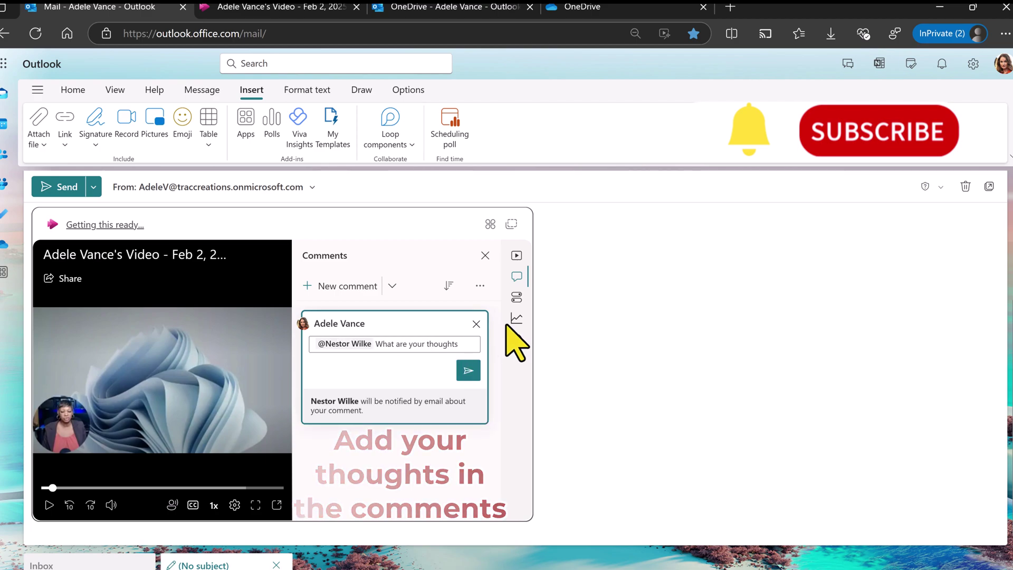
click(468, 370)
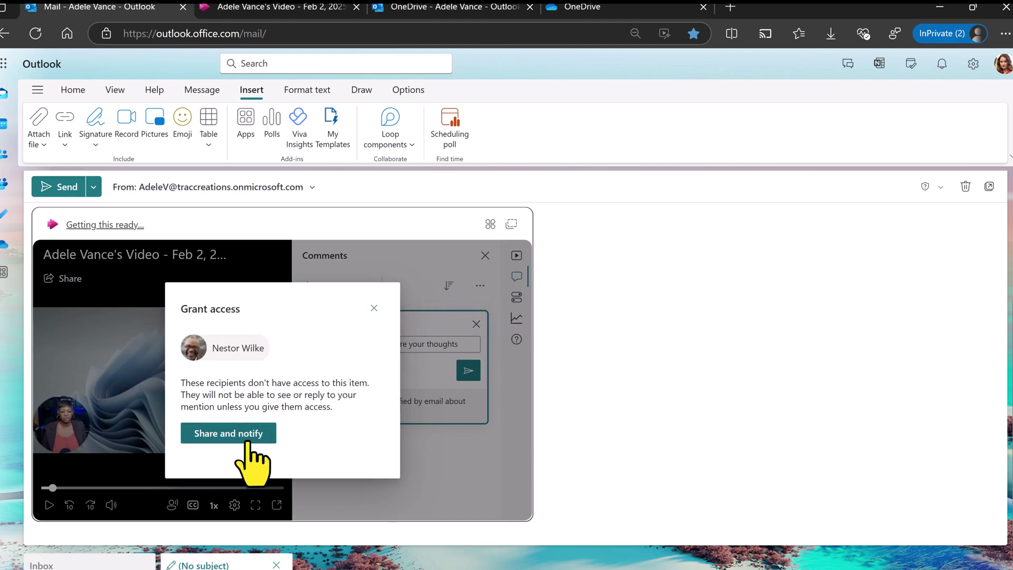
click(374, 308)
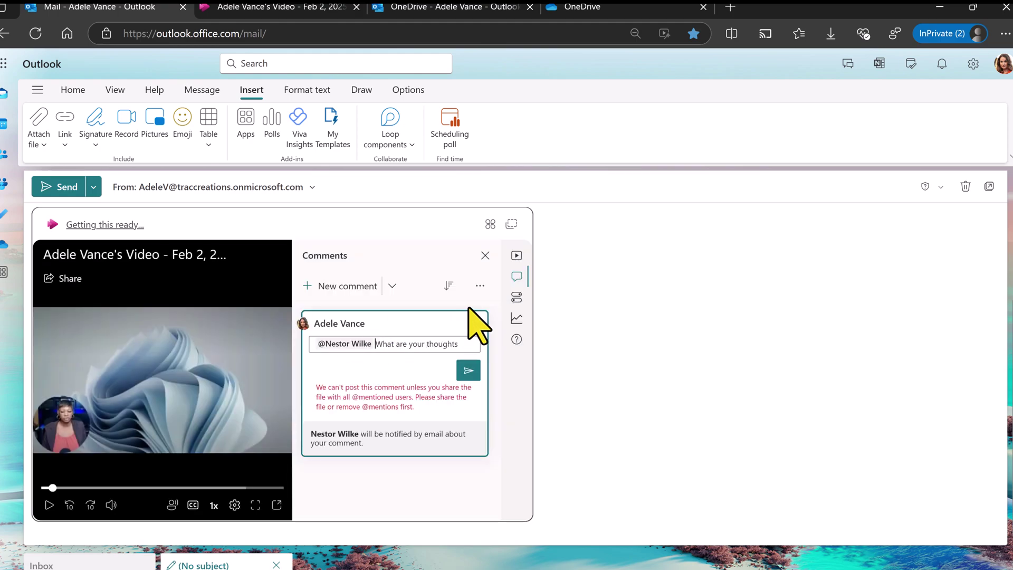
Step: Examine the Thumbnail, Transcript and captions, and Chapters options in the embedded video's settings
click(517, 298)
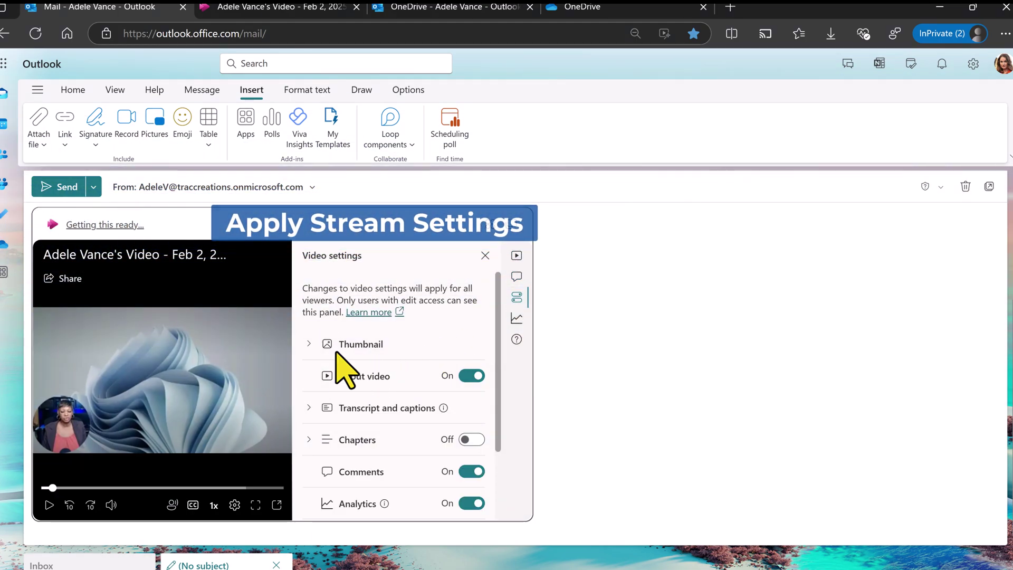
click(309, 344)
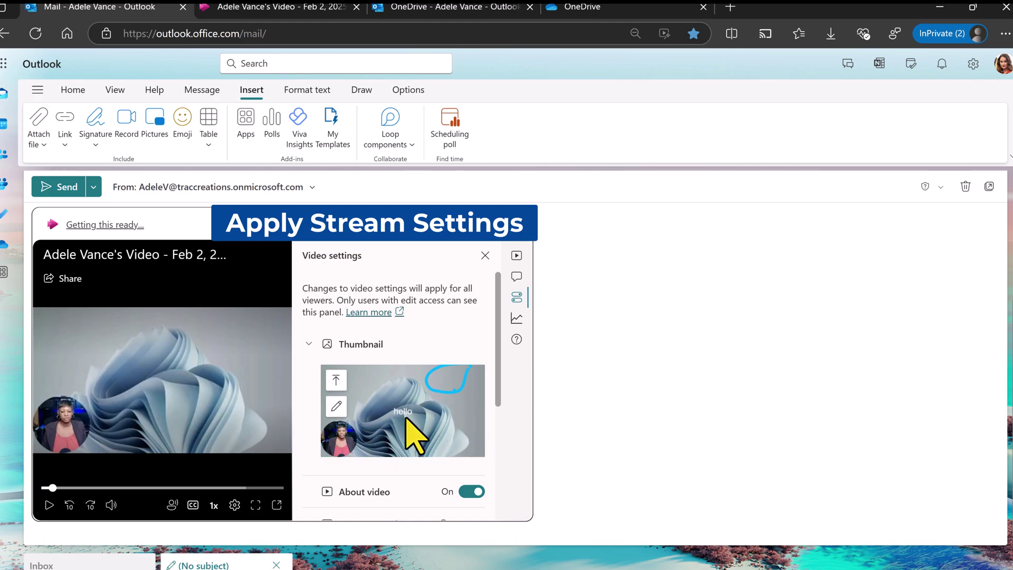
scroll(406, 427, down, 3)
click(311, 341)
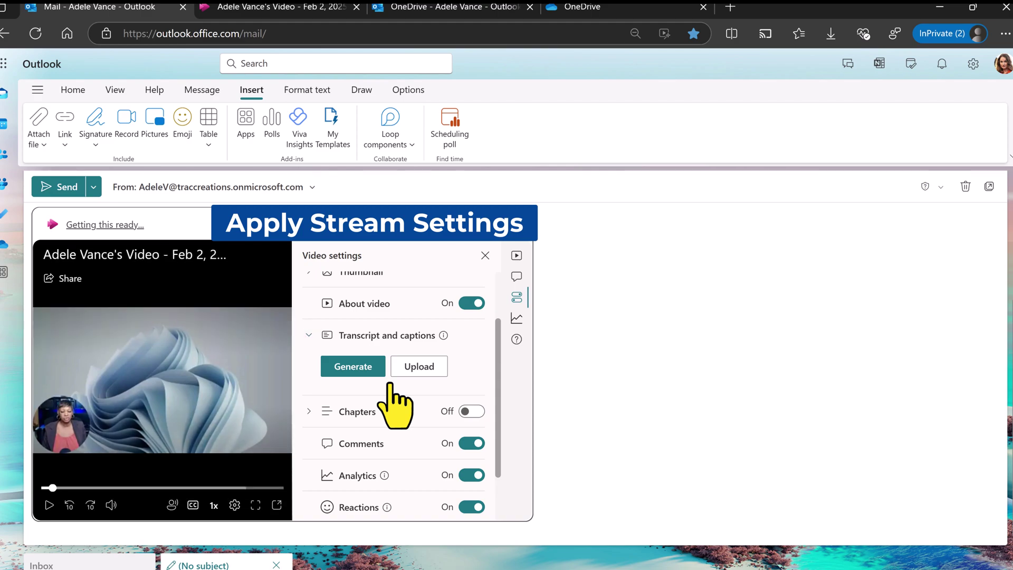
click(309, 335)
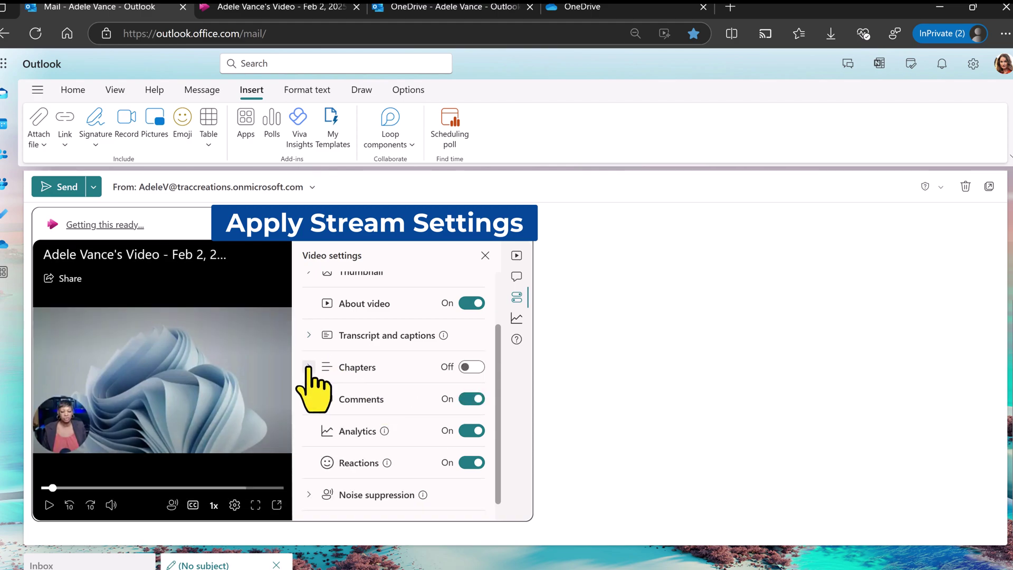
click(308, 367)
click(308, 367)
Step: Set noise suppression as the default for this video file and expand the Audio files settings
scroll(406, 474, down, 1)
click(335, 471)
scroll(336, 475, down, 1)
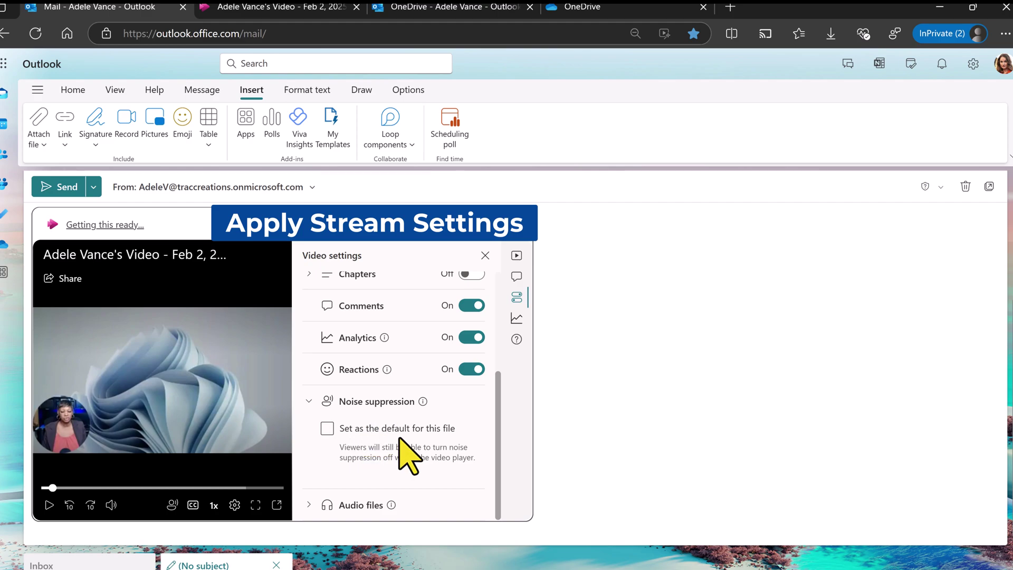
click(328, 428)
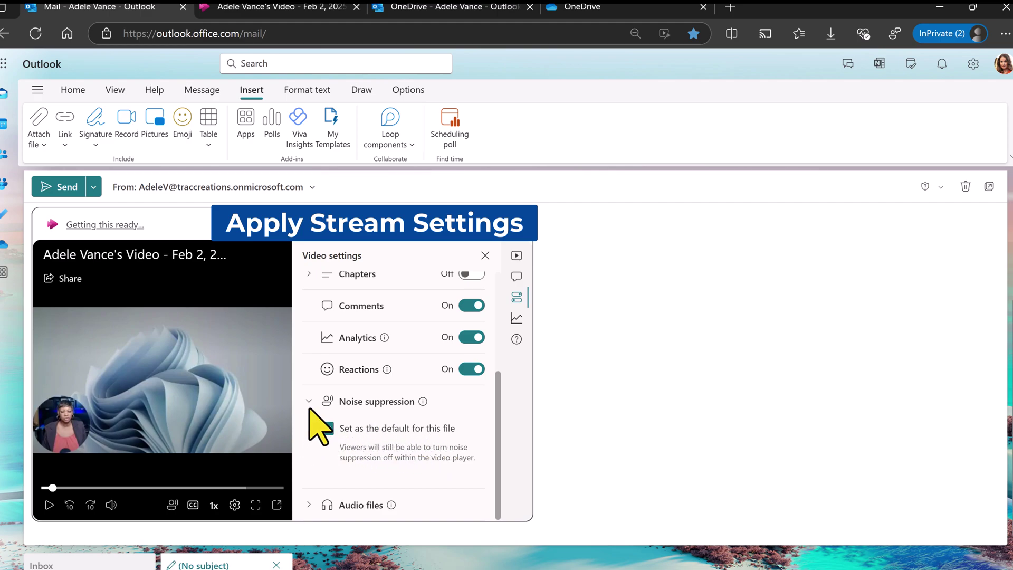
click(310, 405)
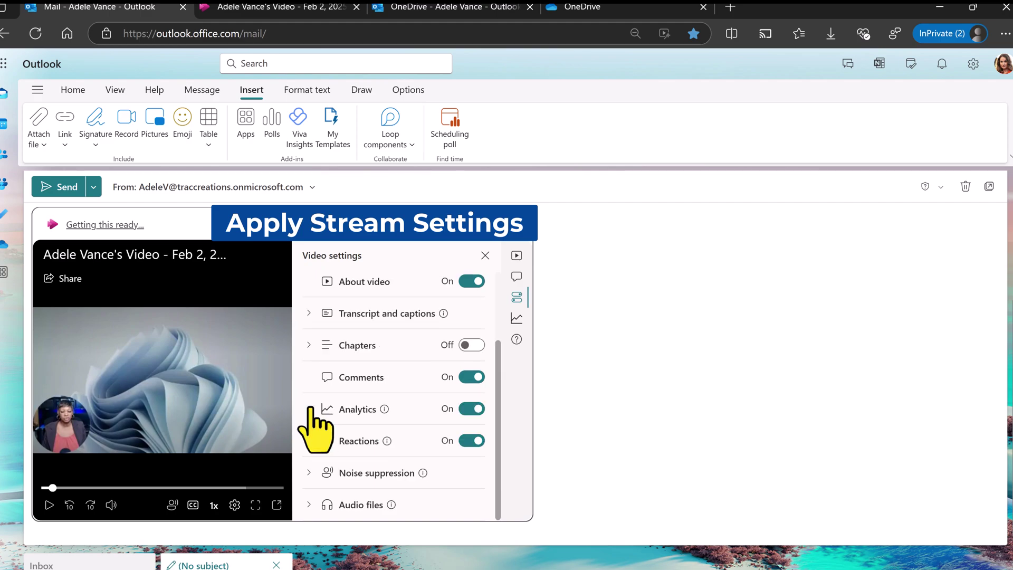
click(309, 505)
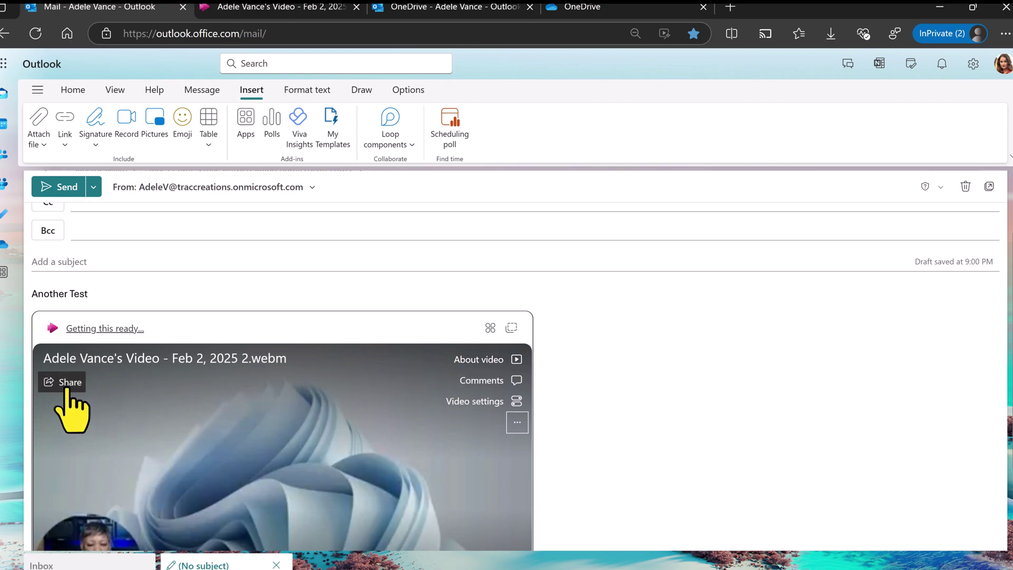
Step: Share the embedded video with the email's two recipients, including the message "Testing Record Feature"
scroll(67, 391, down, 2)
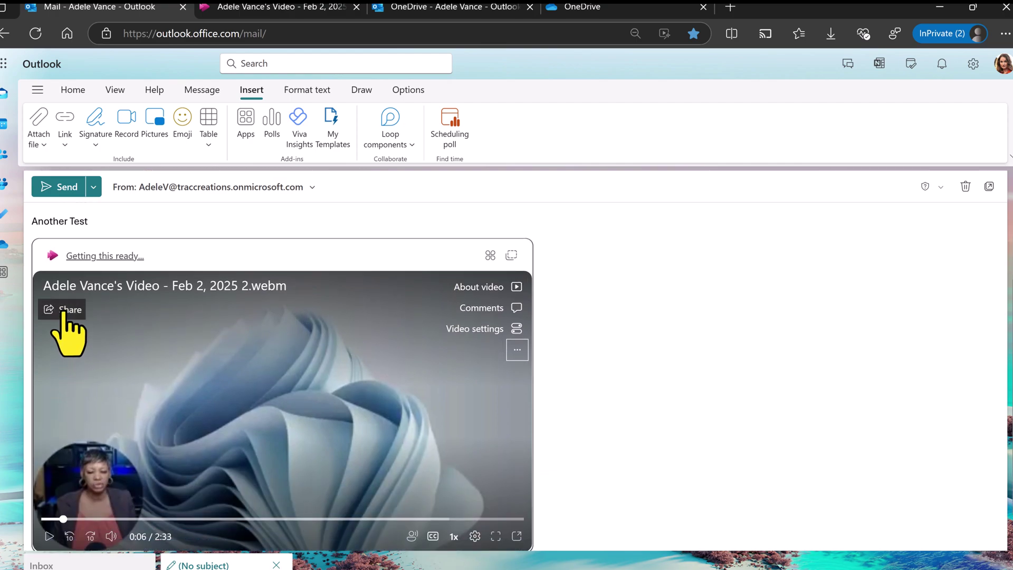
scroll(64, 321, up, 4)
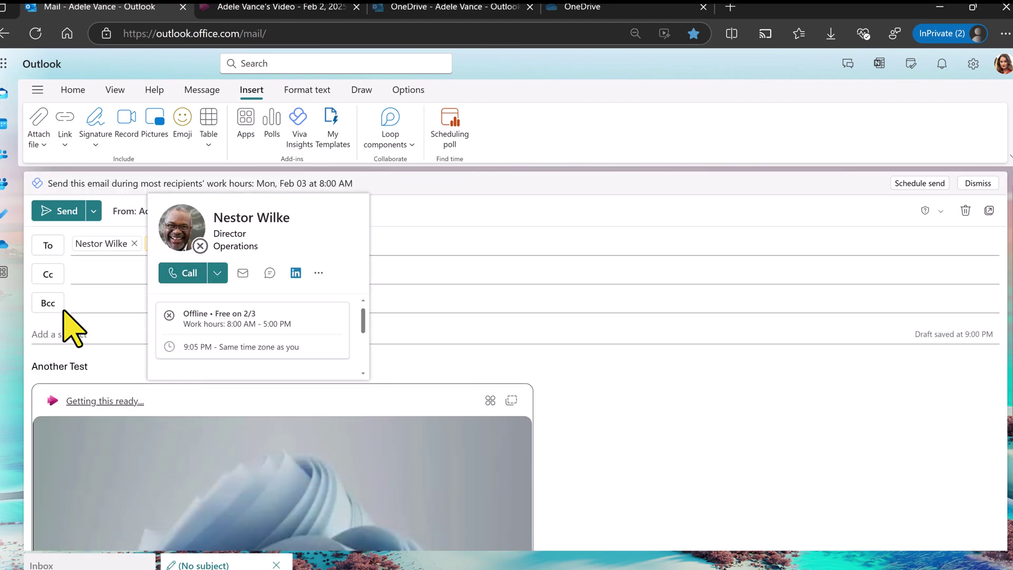
scroll(125, 502, down, 3)
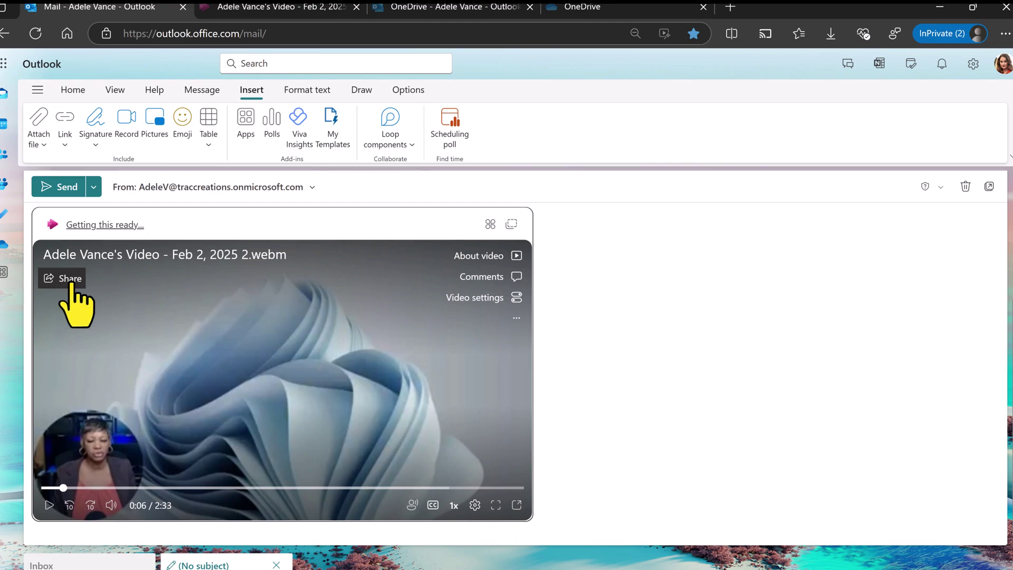
click(70, 280)
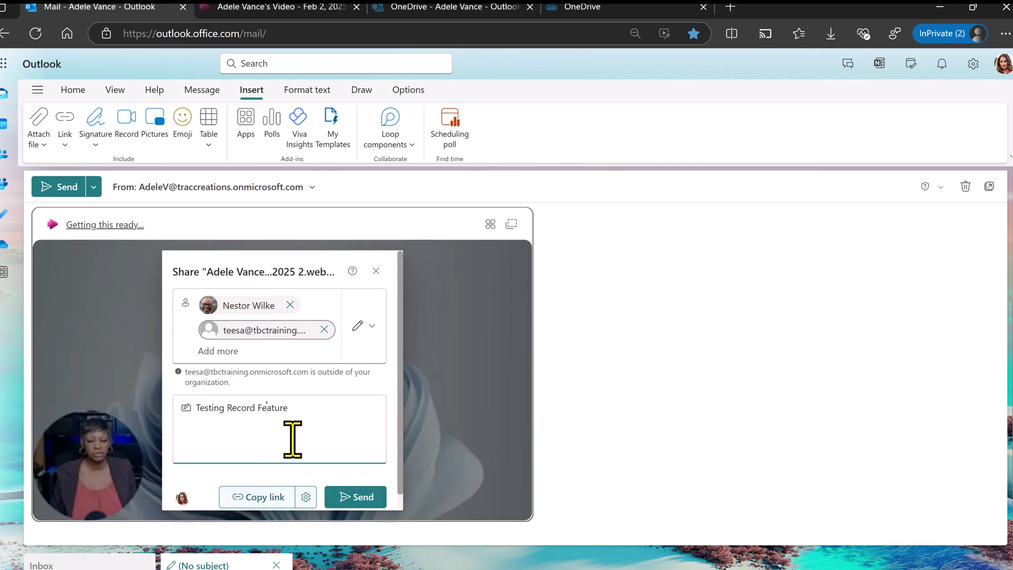
click(368, 503)
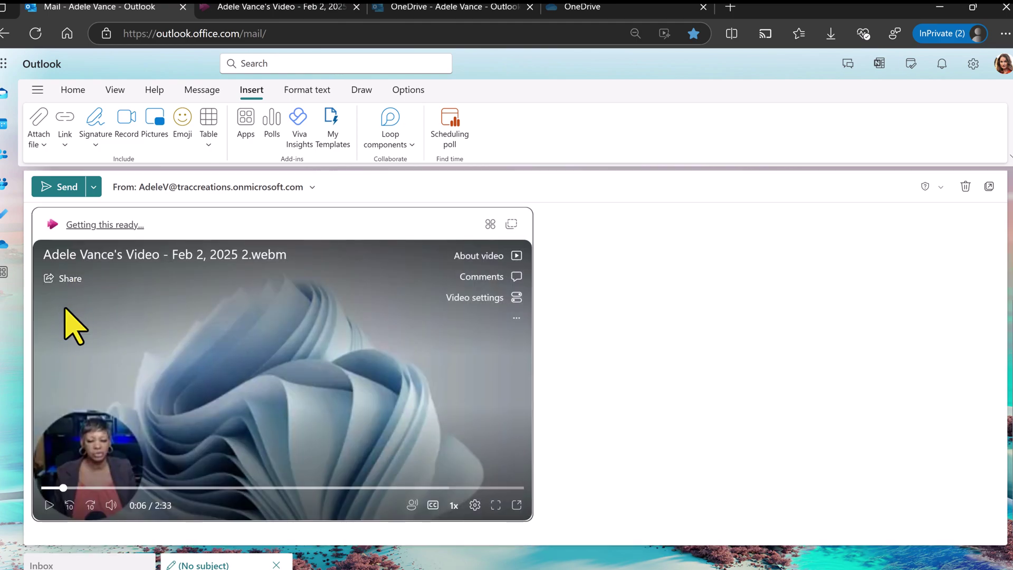
Step: Send the email without a subject
scroll(94, 321, up, 4)
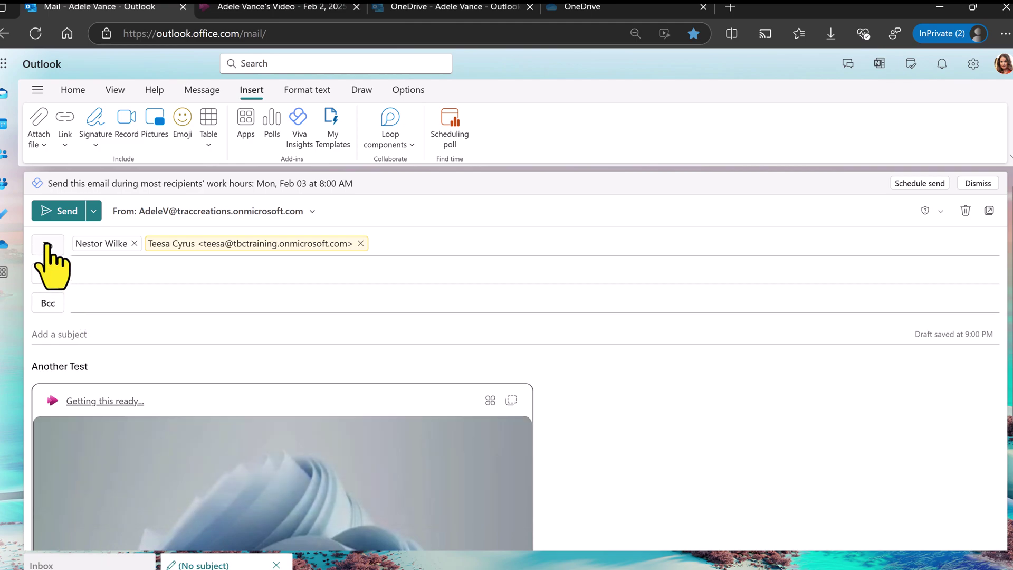
click(59, 214)
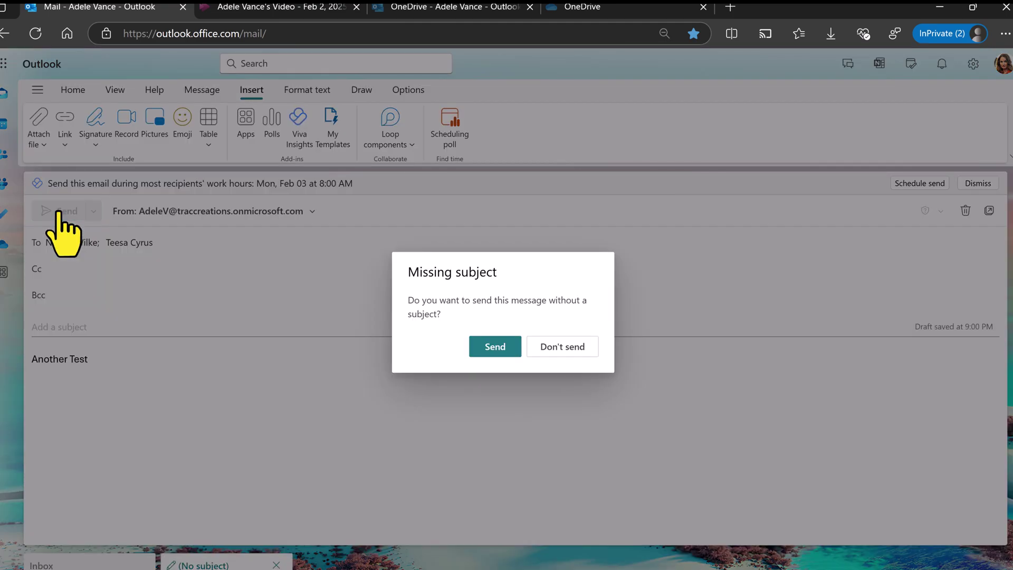
click(491, 347)
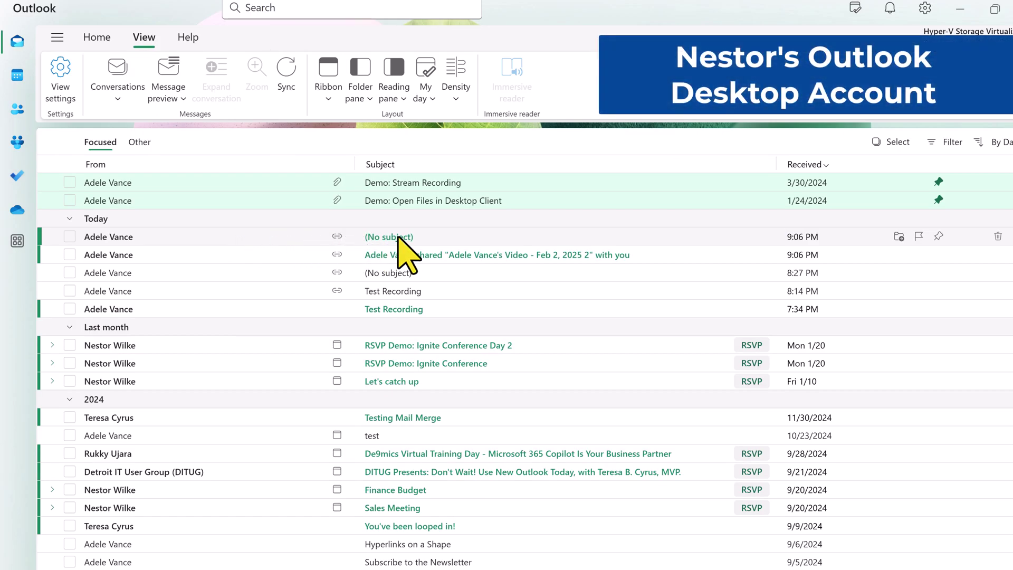
Step: Switch to the internal recipient's Outlook desktop account, read the newest no-subject email, and open its video link
click(402, 238)
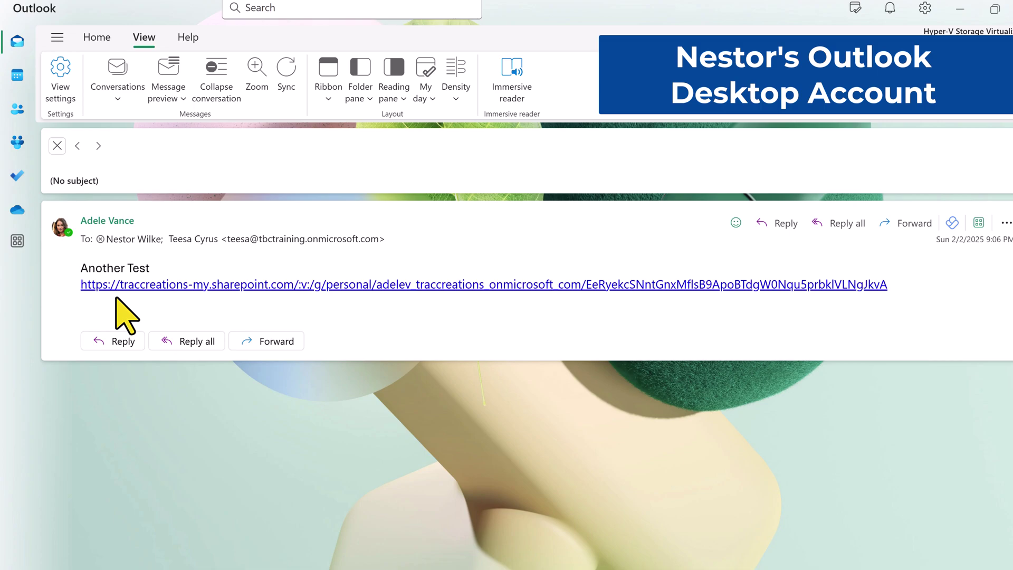
mouse_move(116, 299)
right_click(499, 288)
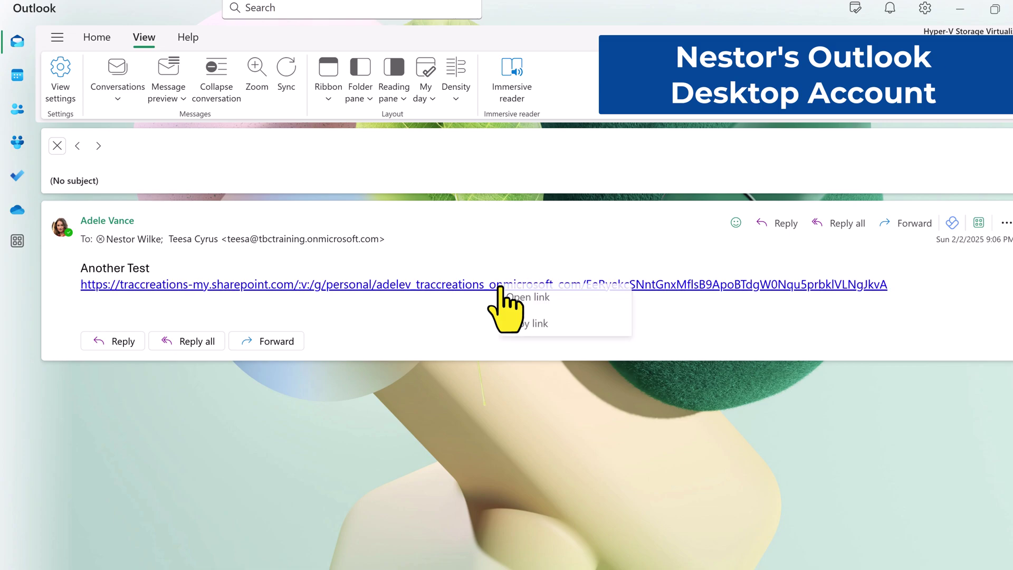
click(550, 299)
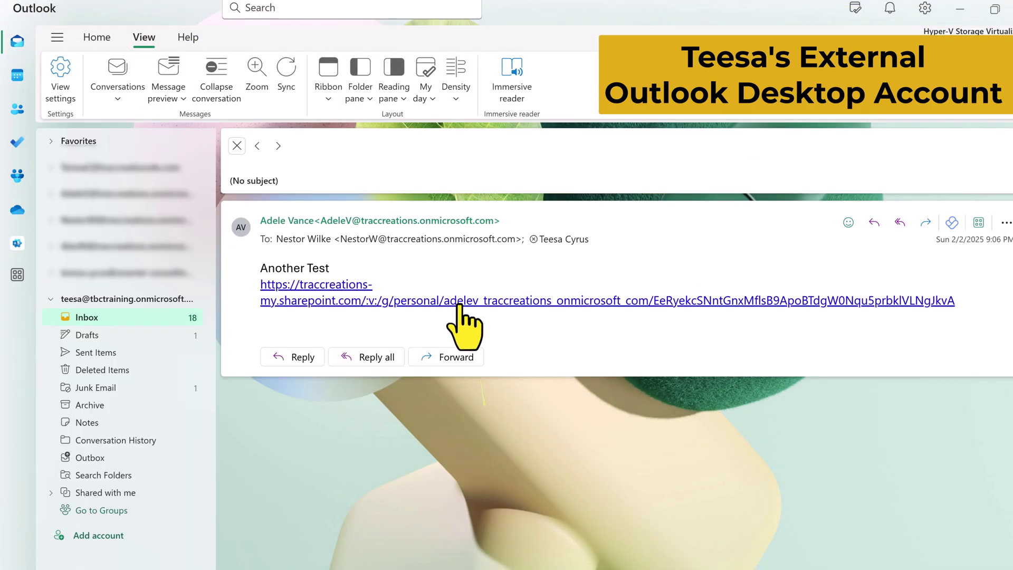
Step: Switch to the external recipient's Outlook desktop account, open the video link in the "Another Test" email, and play the video
right_click(471, 305)
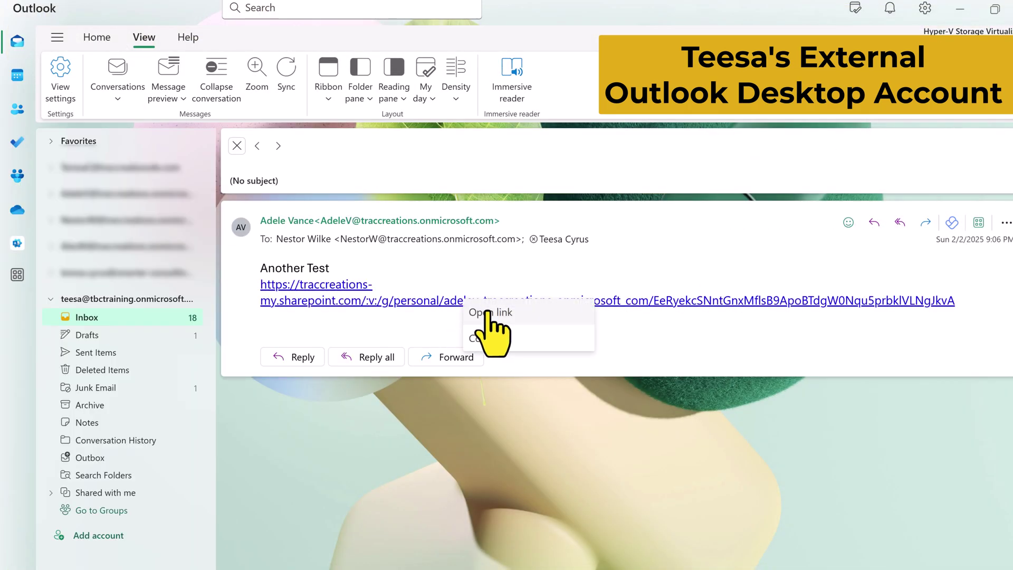
click(497, 316)
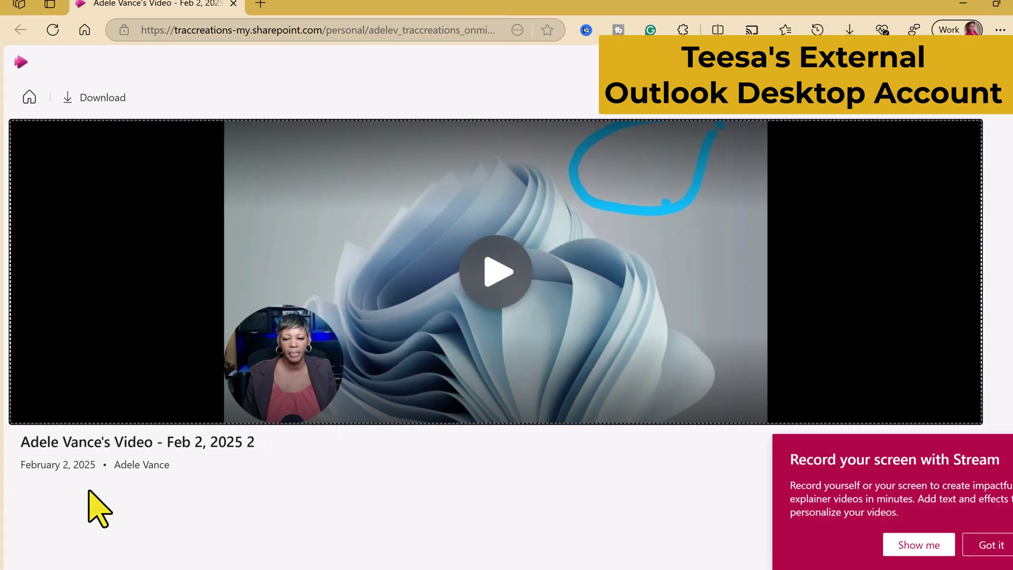
click(497, 272)
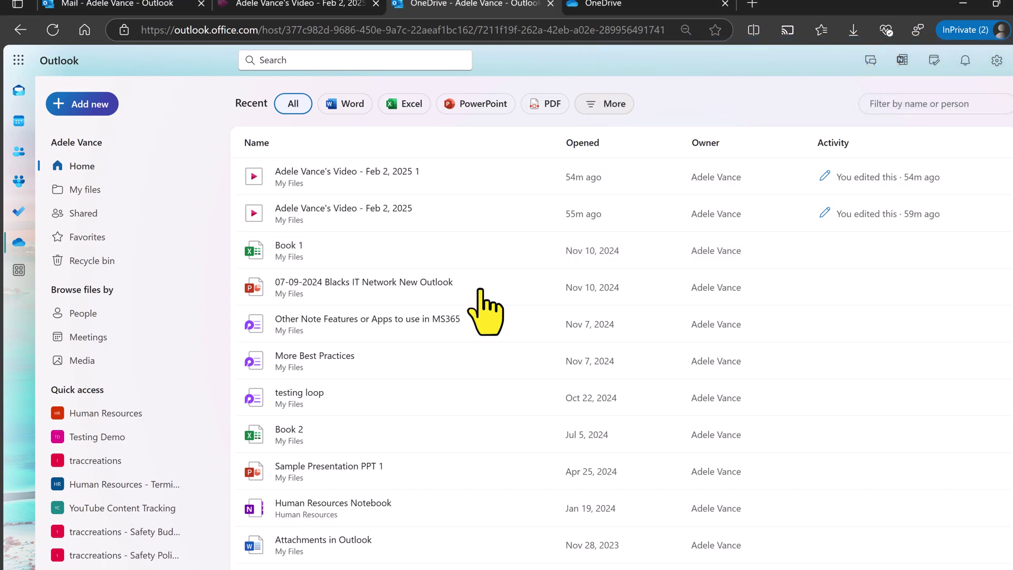
Step: Switch to the sender's OneDrive in Outlook, filter the recent files to Videos, and open the Video Clips folder inside Recordings
click(631, 108)
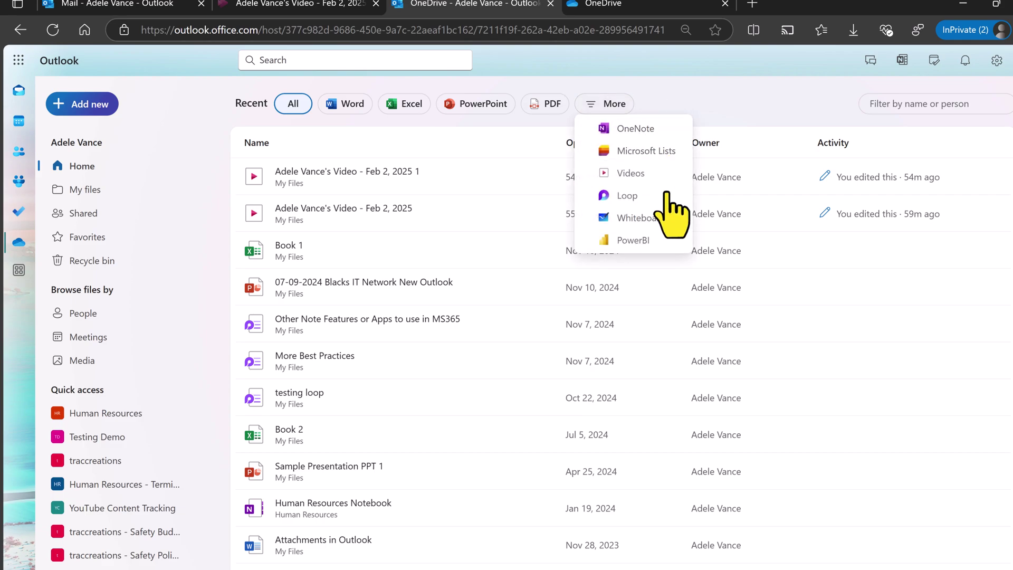
click(664, 177)
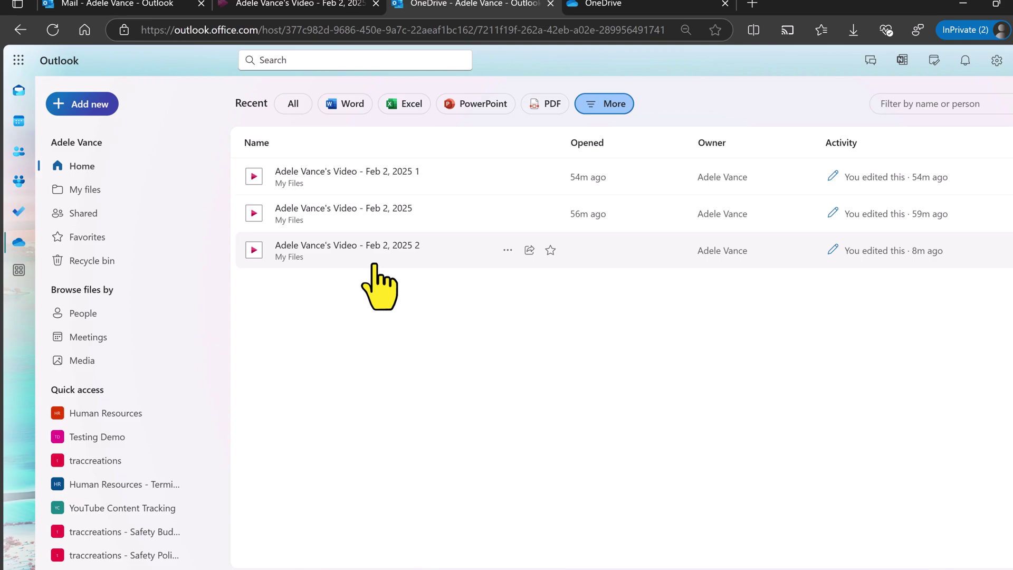
click(87, 194)
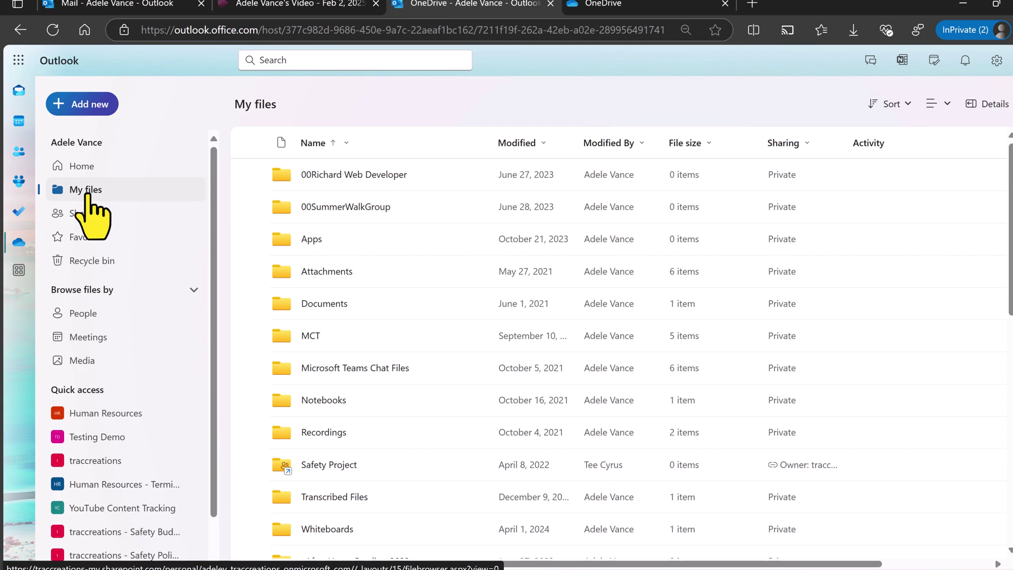
click(317, 433)
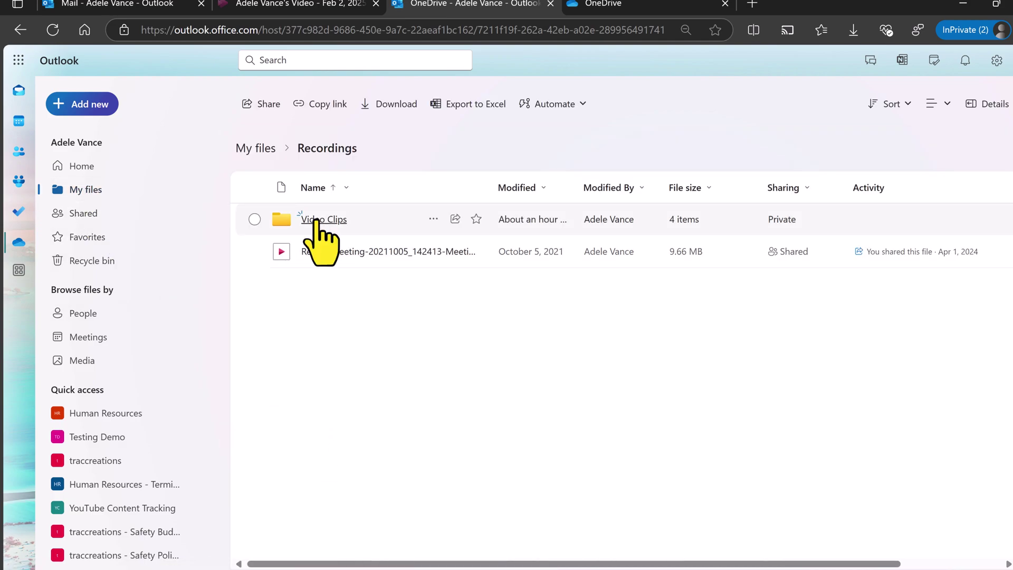
click(346, 220)
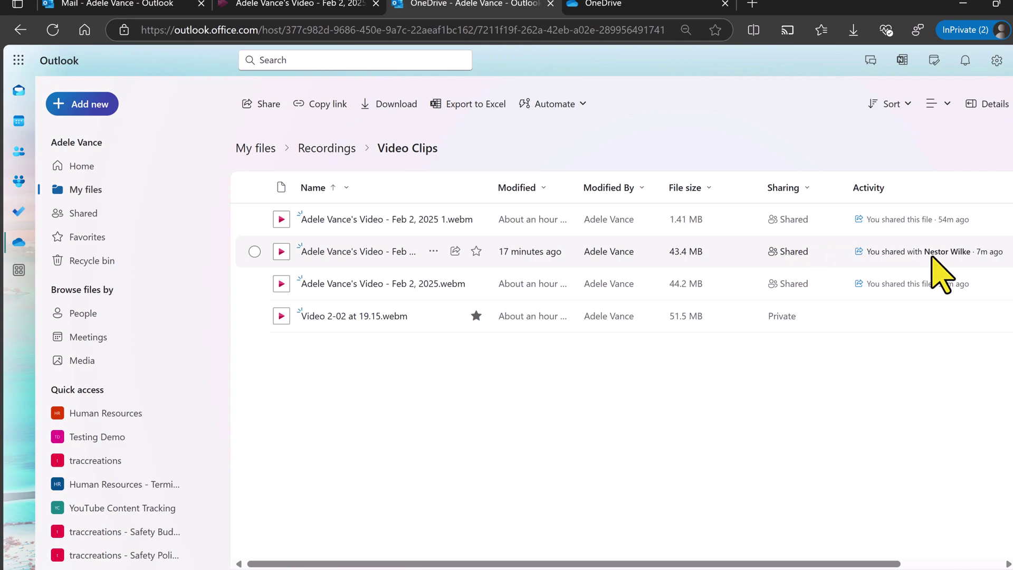
Step: Review the people and sharing links that have access to the recording "Feb 2, 2025 2.webm", including who the specified-people link works for
click(796, 252)
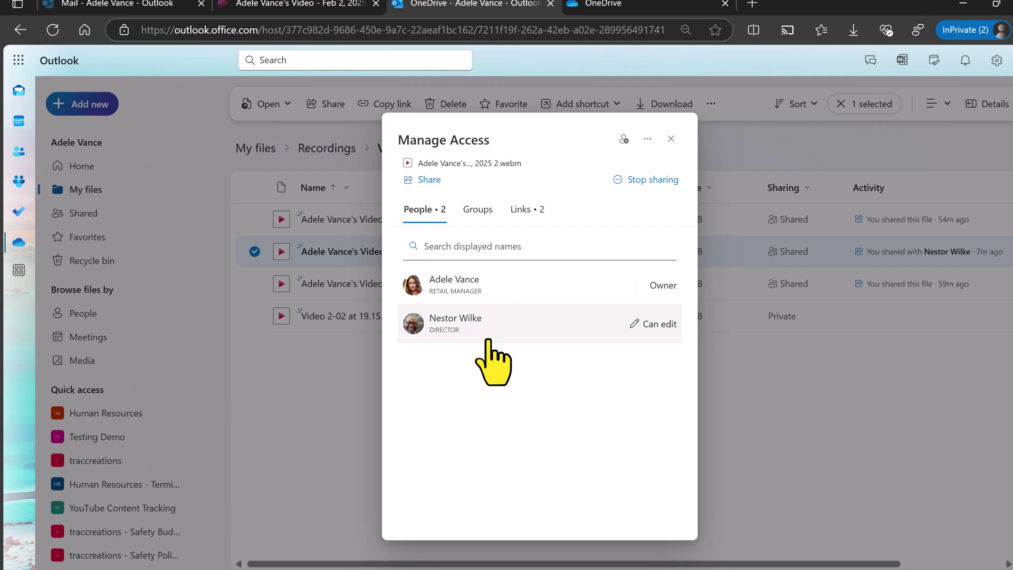
click(526, 211)
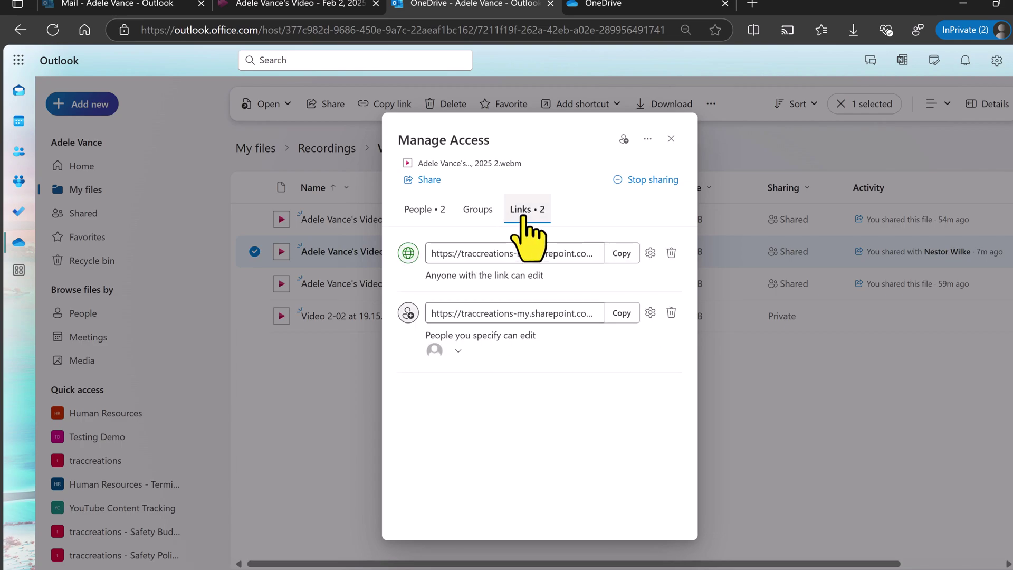
click(458, 351)
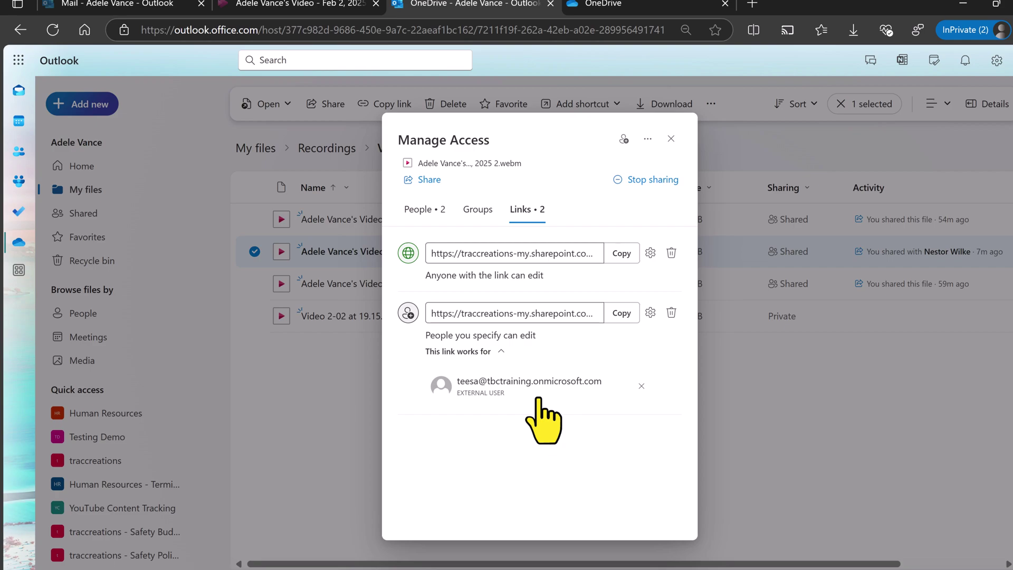
click(423, 210)
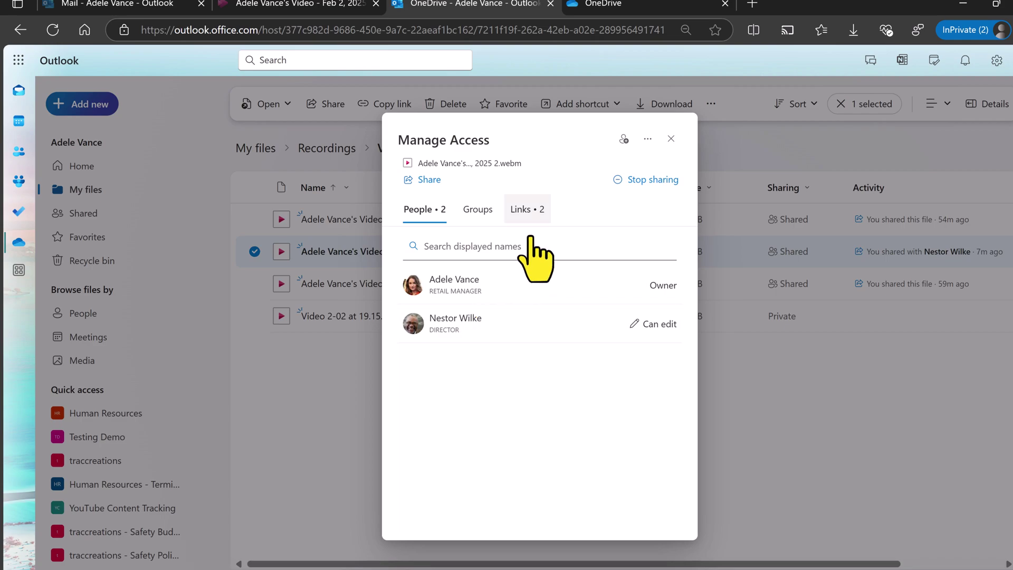
click(527, 216)
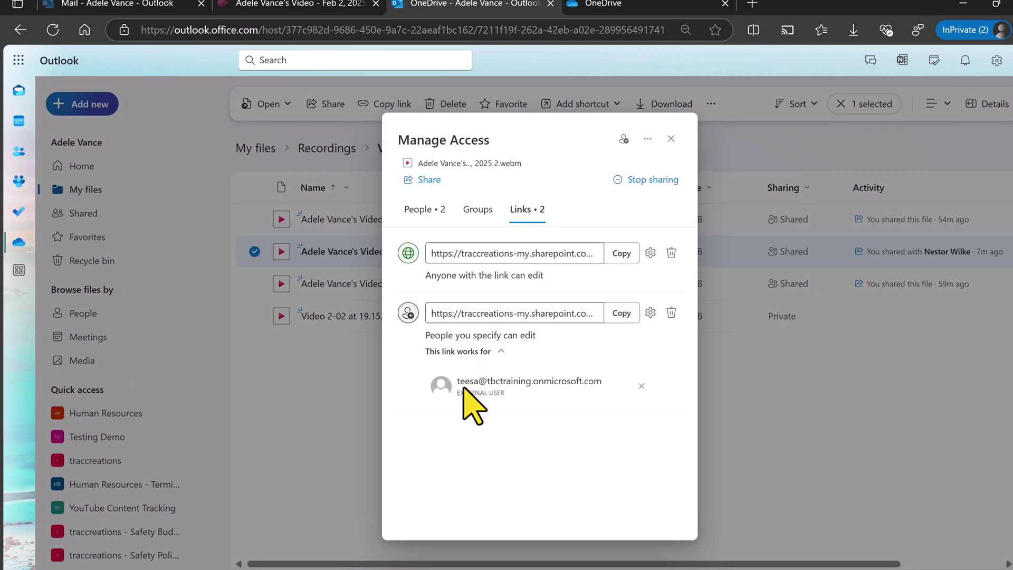